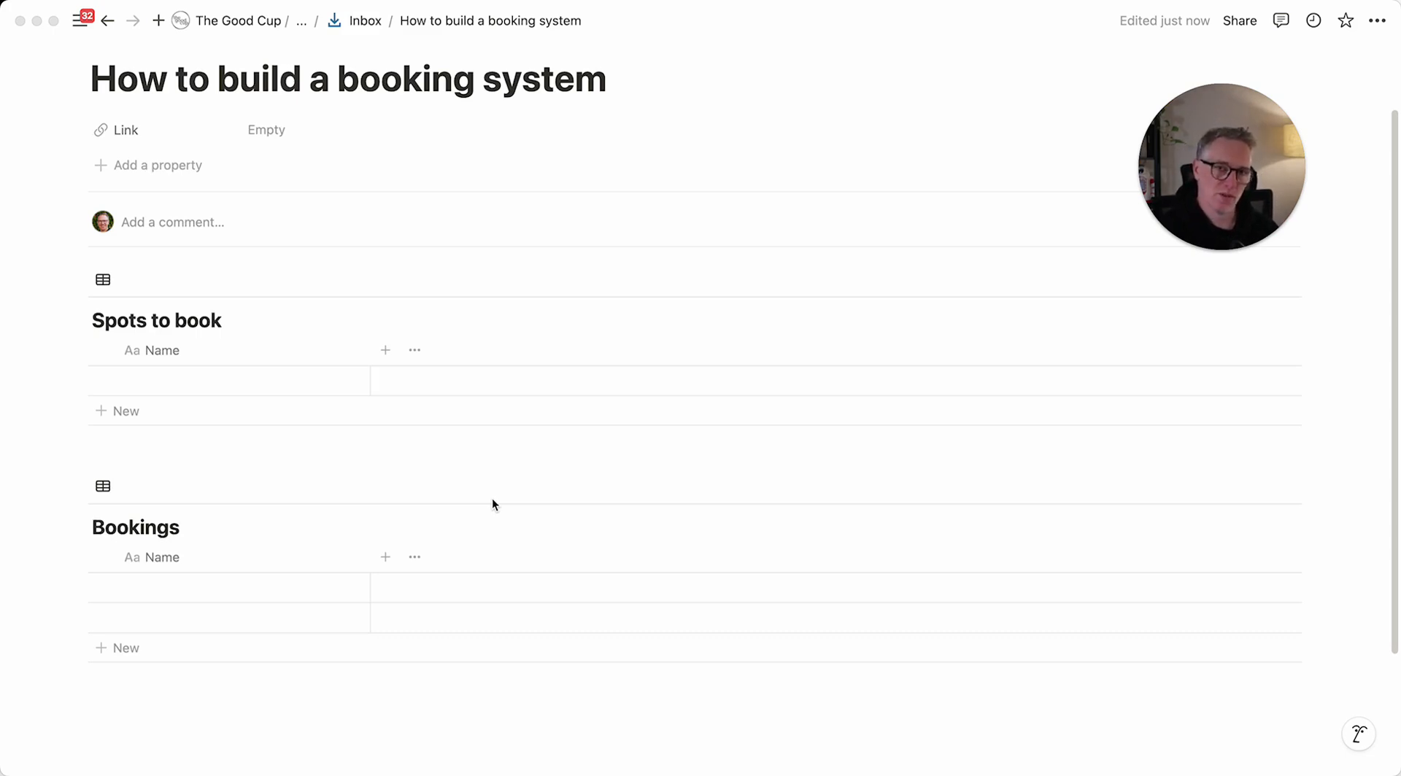
- Delete the surplus second empty row from the Bookings table
click(97, 616)
key(Delete)
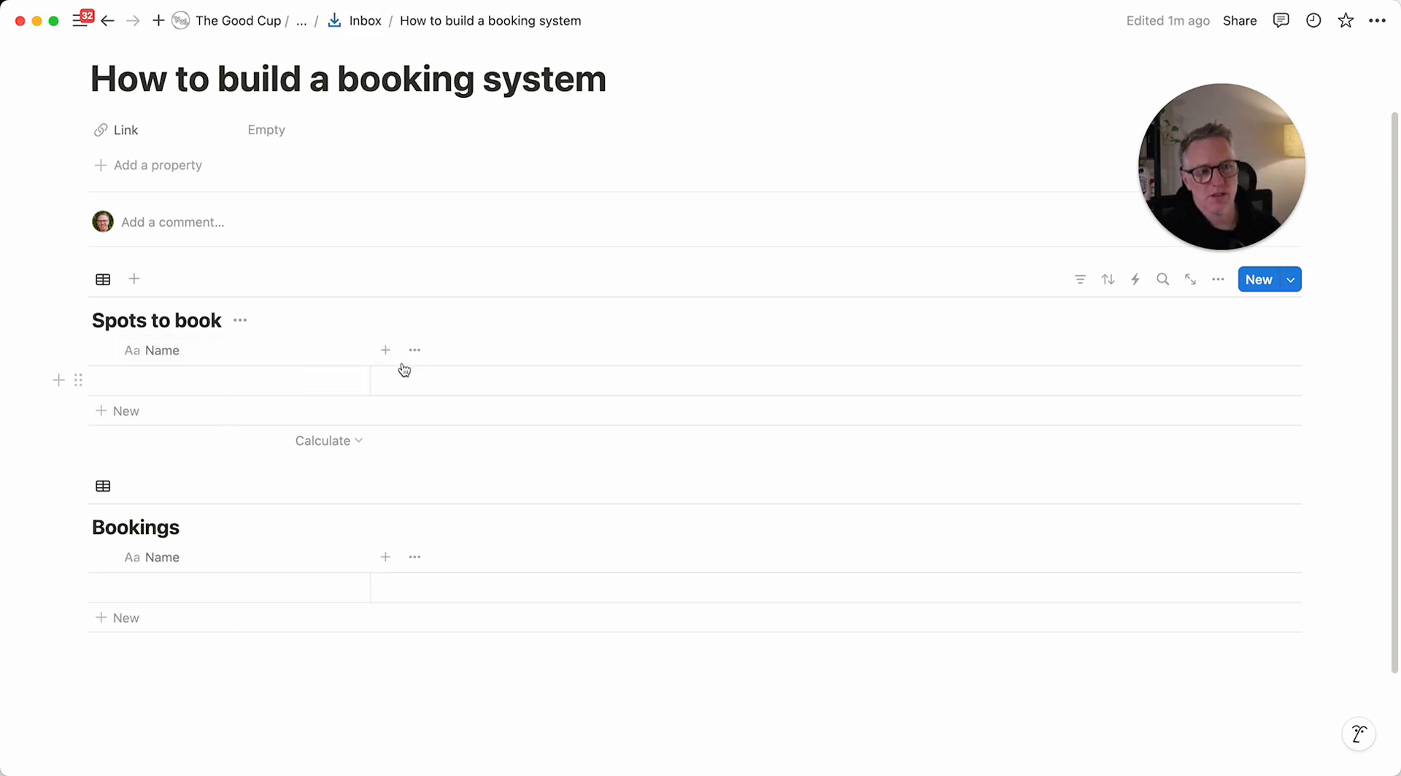
- Add a relation property to Spots to book that links to Bookings and also shows on the Bookings table
click(386, 351)
text(rel)
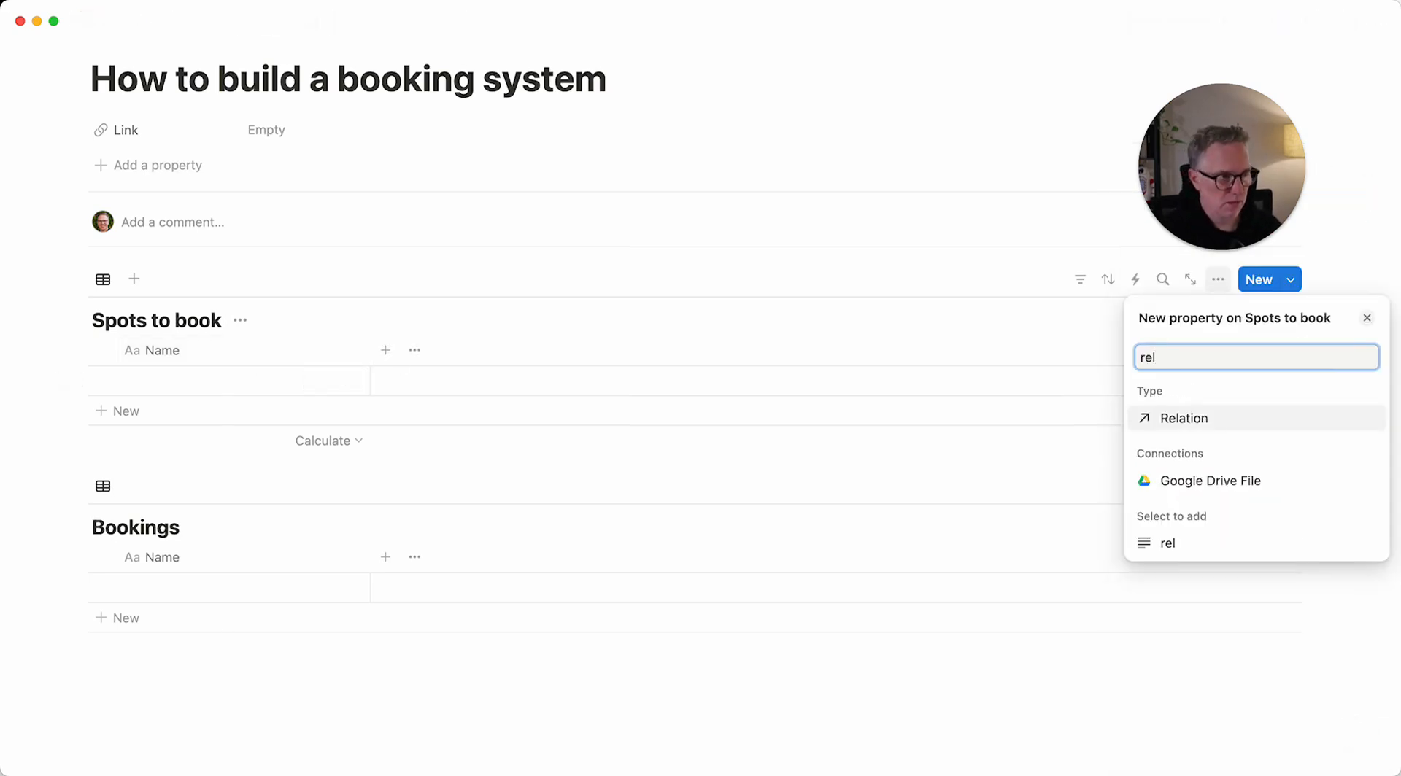
key(Return)
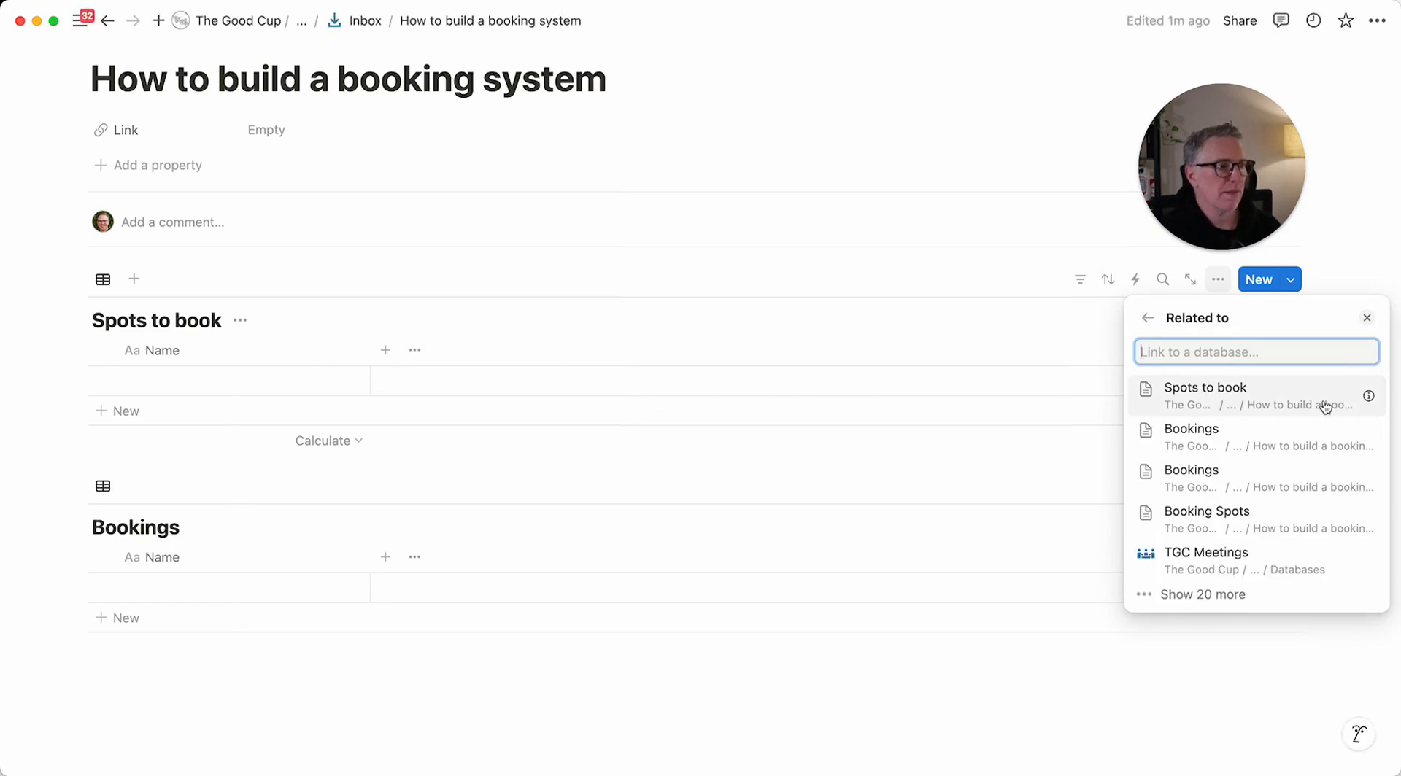
click(1275, 440)
click(1358, 436)
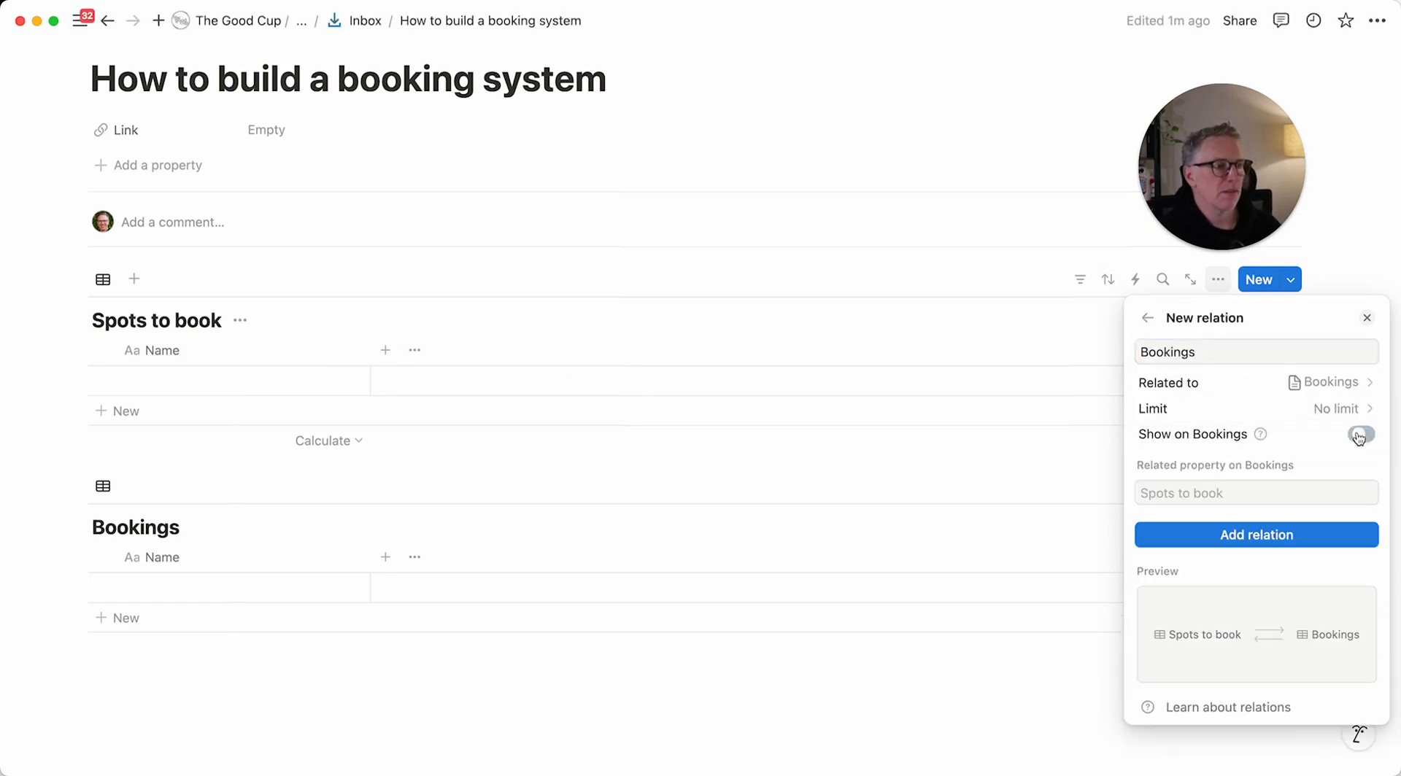
click(1266, 534)
key(Escape)
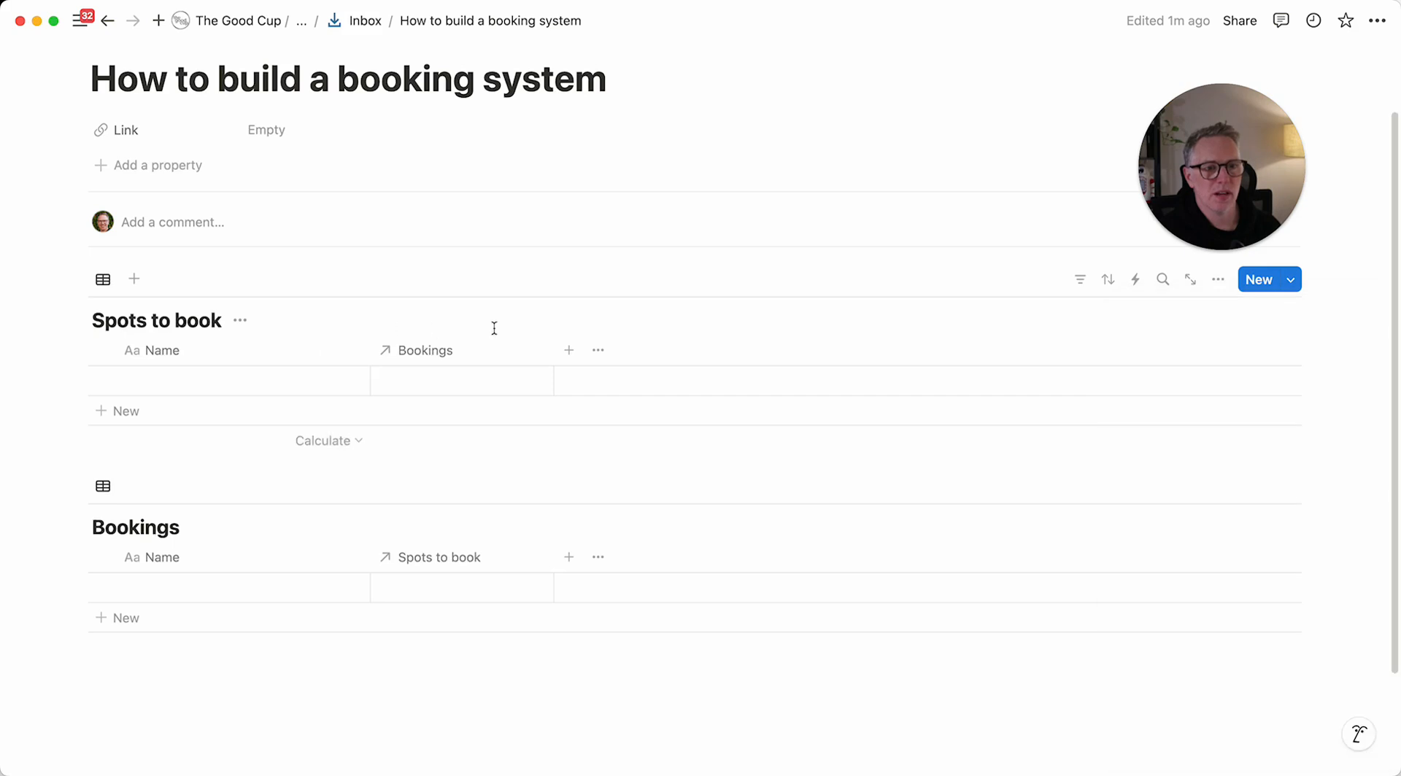
- Add a Date property with its default name to the Spots to book table
click(569, 350)
text(date)
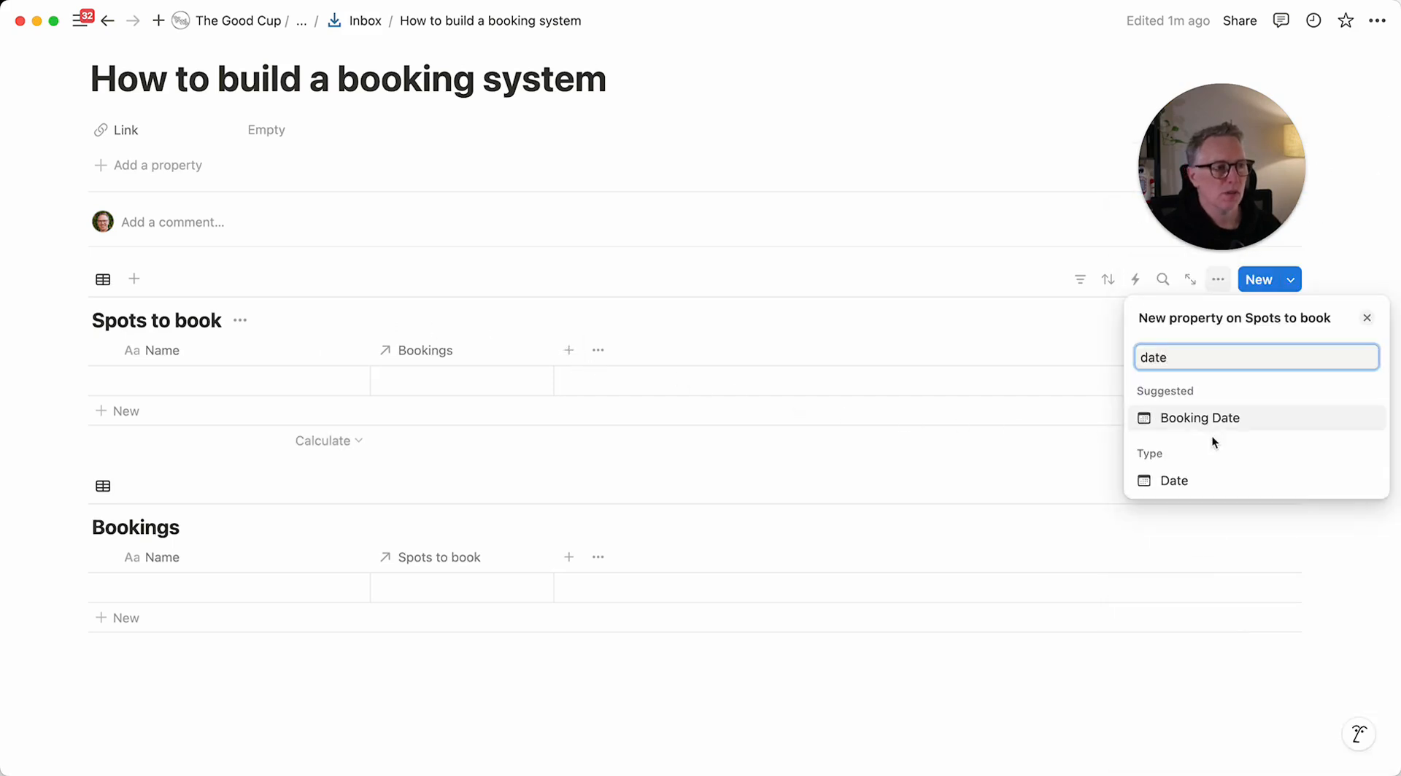
click(1197, 482)
key(Escape)
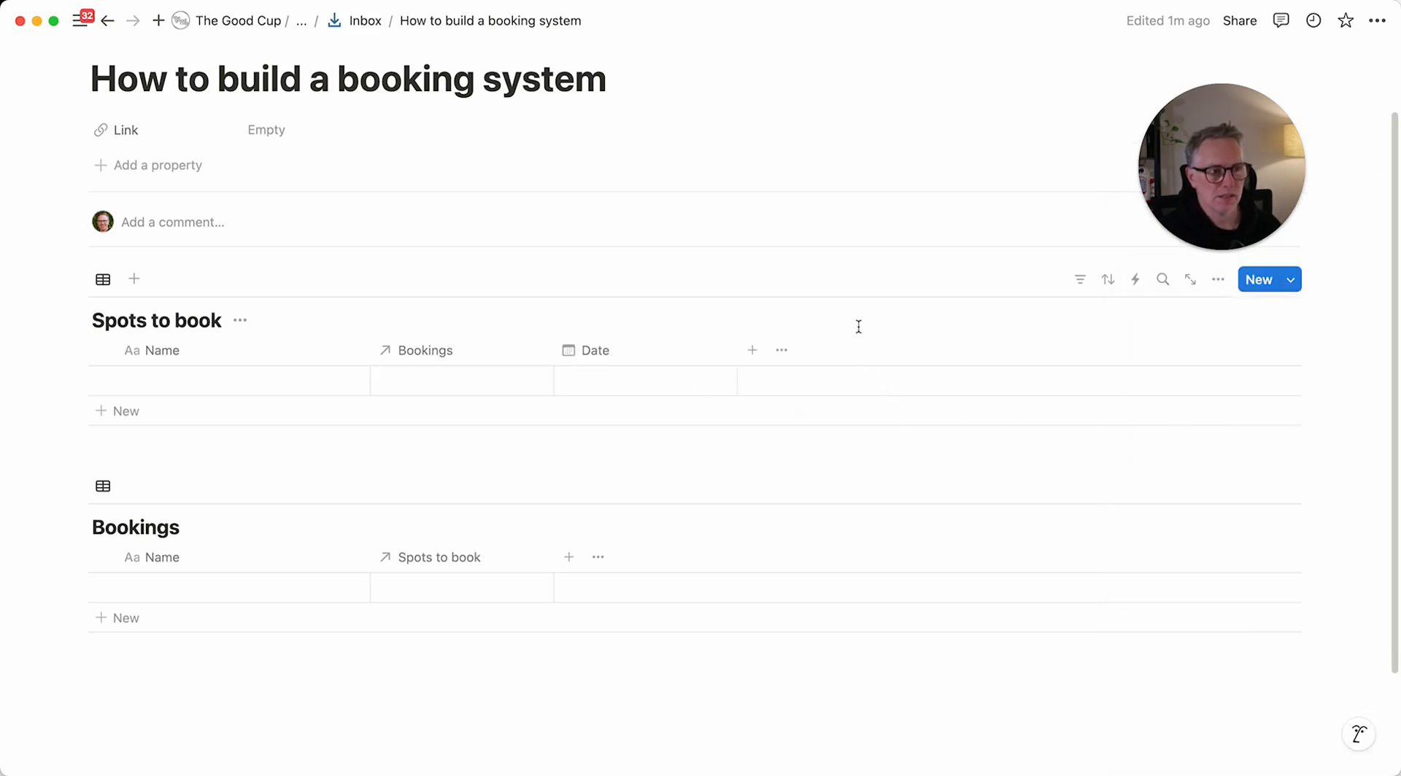
- Add a number property named "Number of spots" to Spots to book and narrow the Date column
click(760, 354)
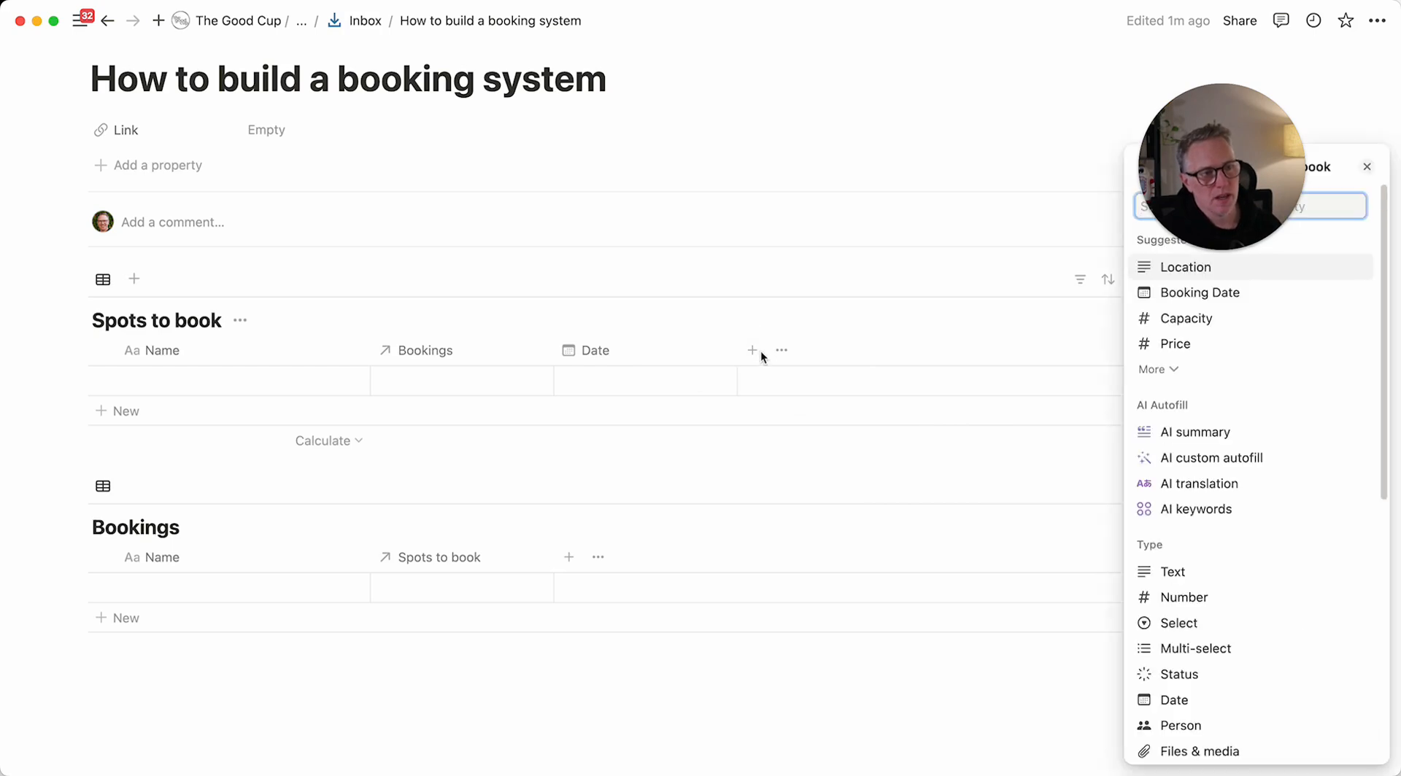
text(nu)
key(Return)
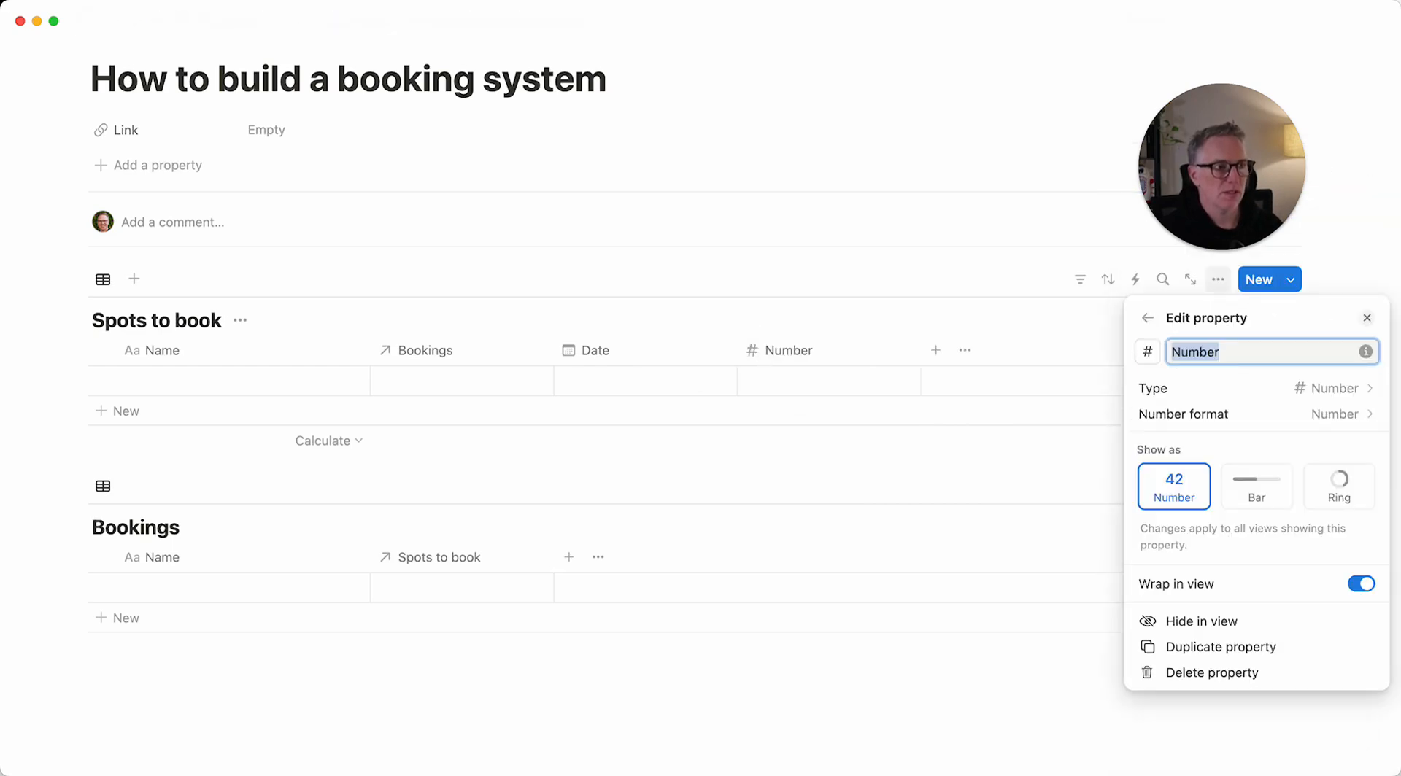
text(Nu)
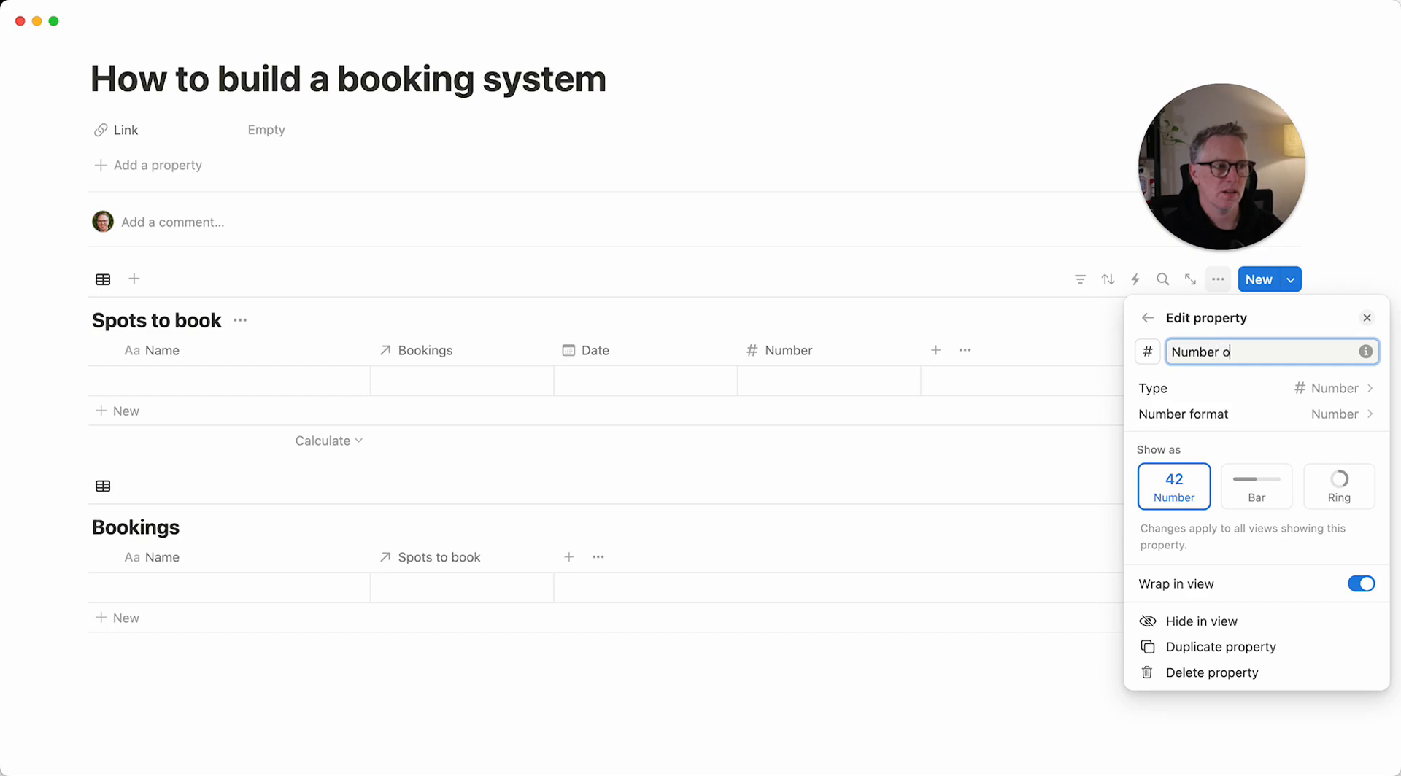
click(909, 267)
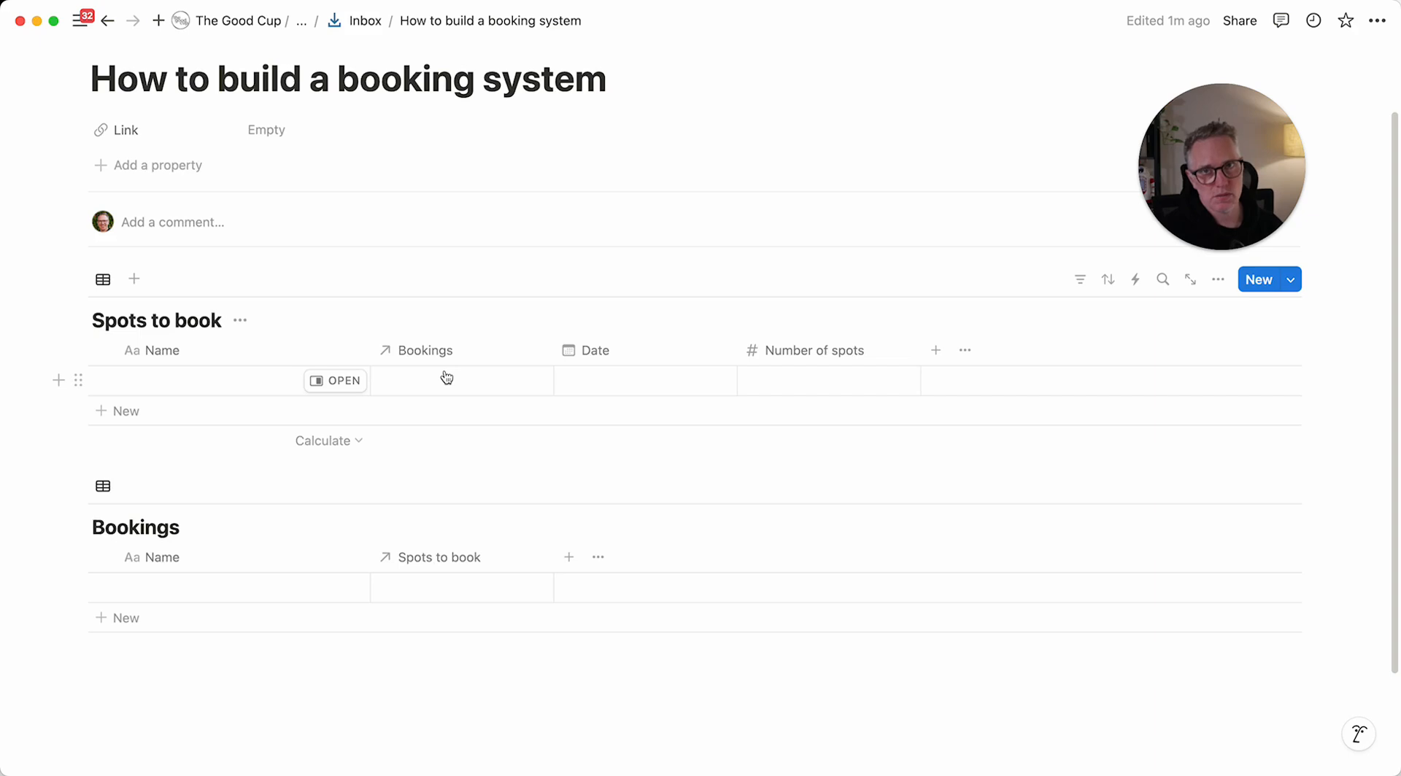
drag(736, 345, 686, 345)
- Add a formula property named "Spots left" to the Spots to book table
click(883, 350)
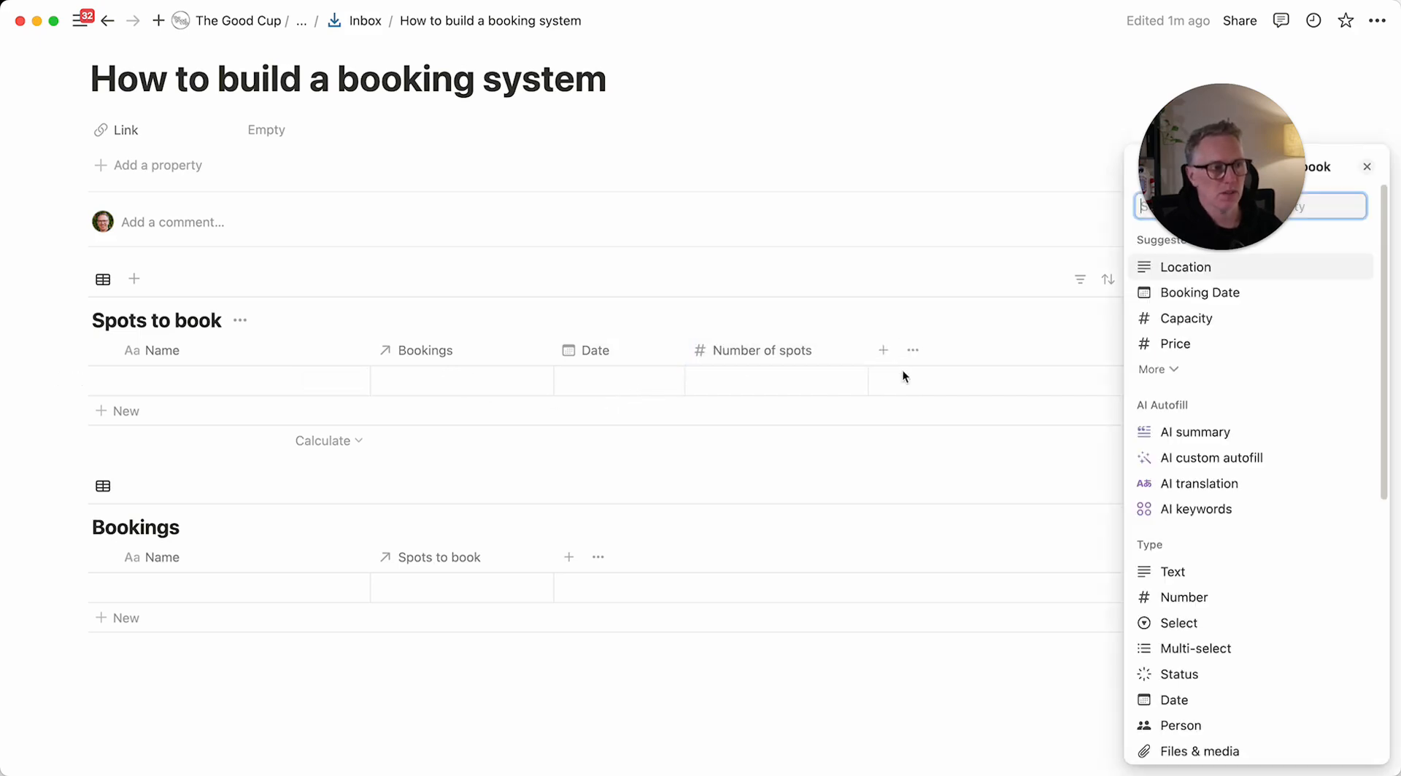
text(form)
key(Return)
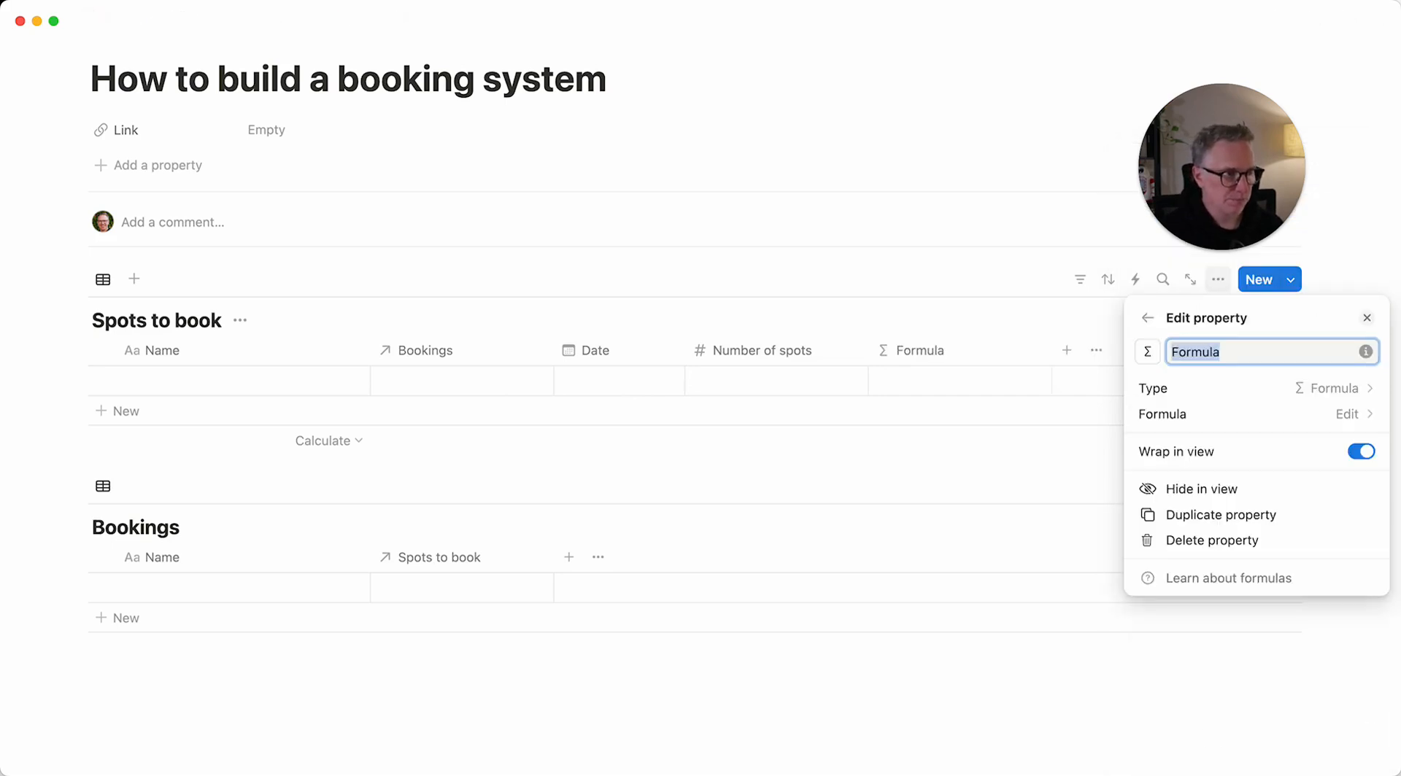
text(Spo)
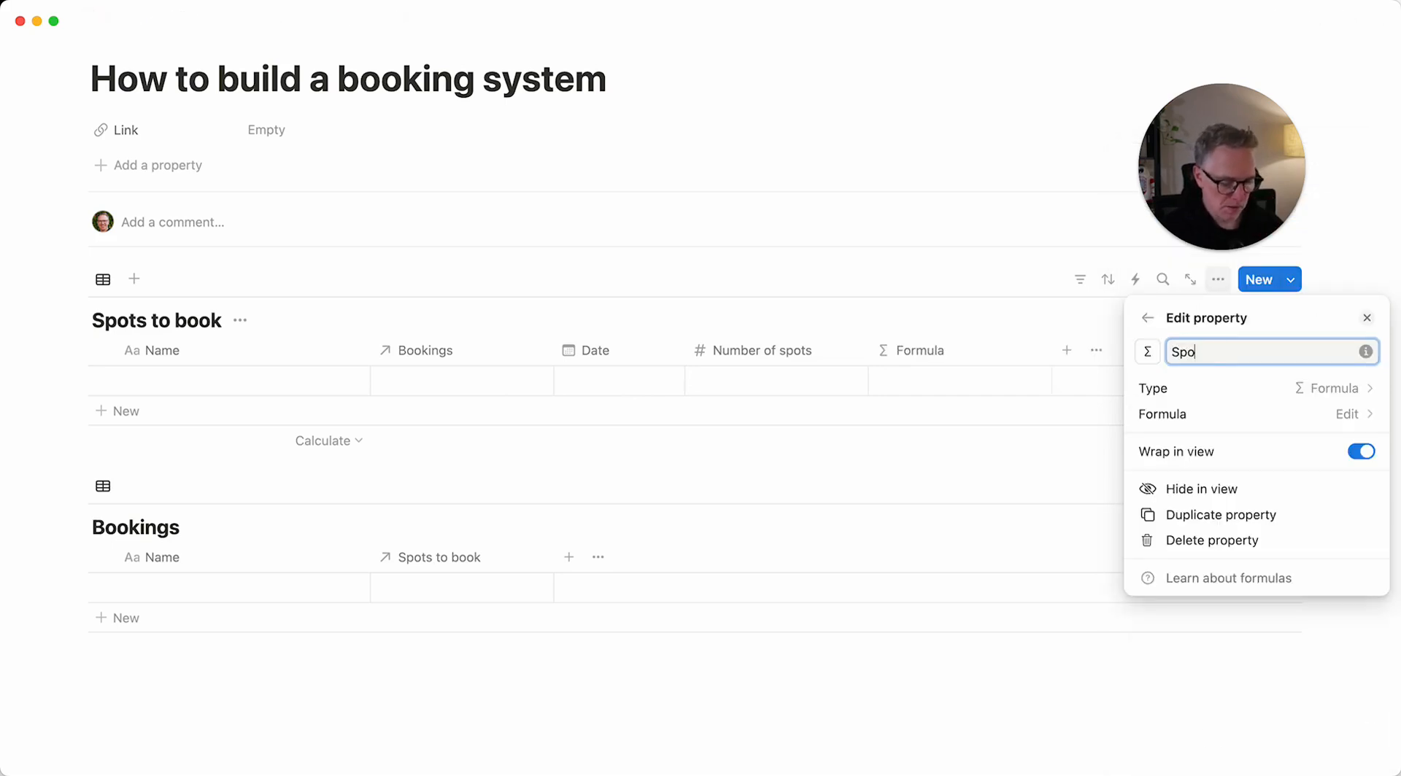
text(ts left)
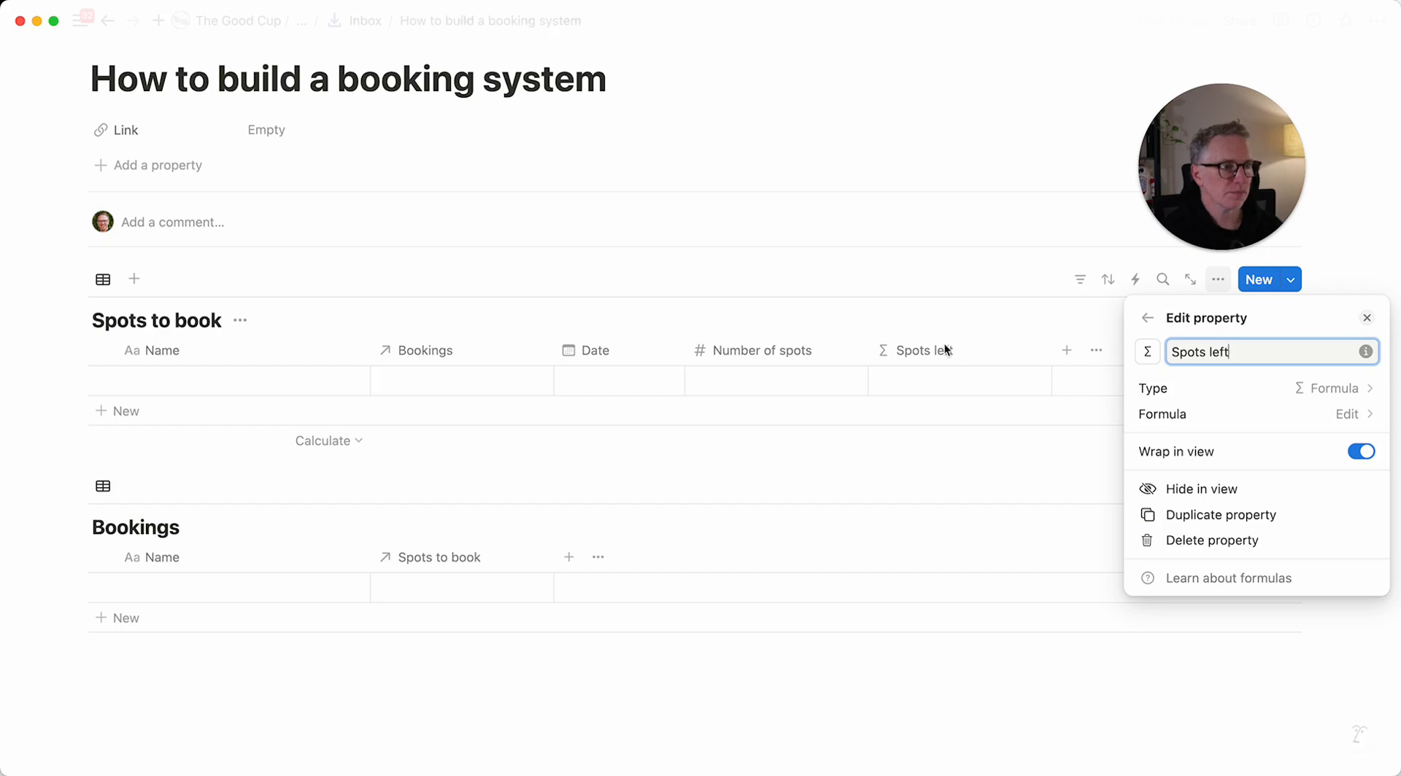
- Set the Spots left formula to Number of spots - Bookings.length() and save it
click(935, 379)
click(948, 382)
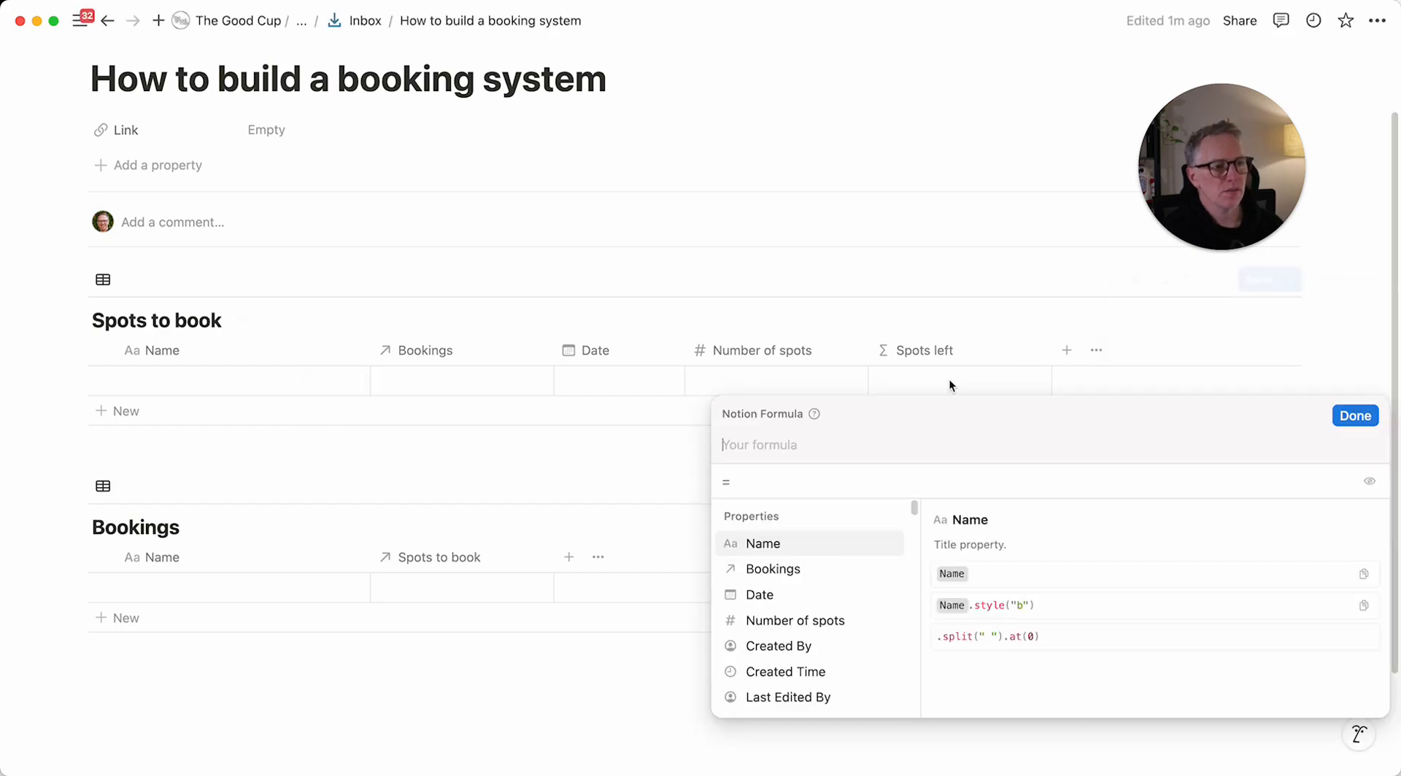
text(num)
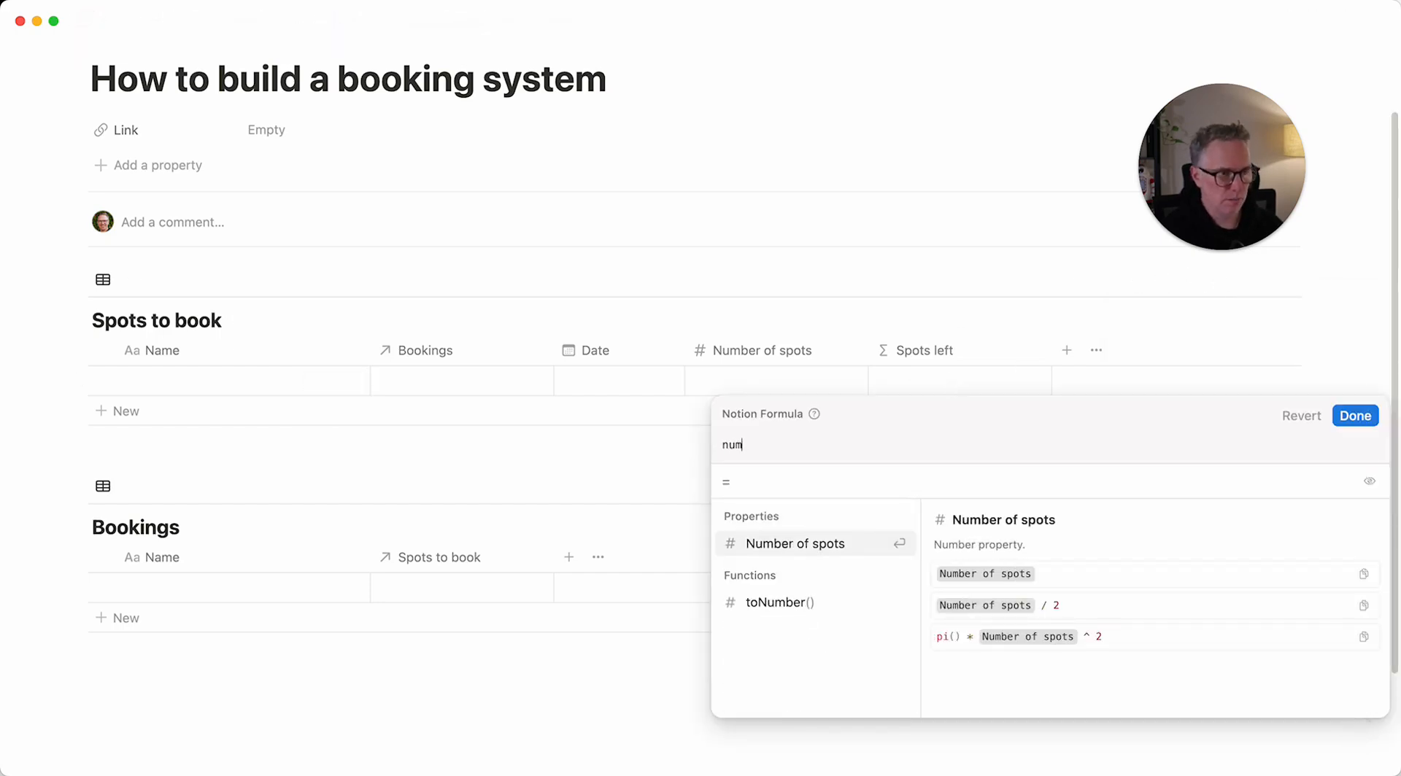
key(Return)
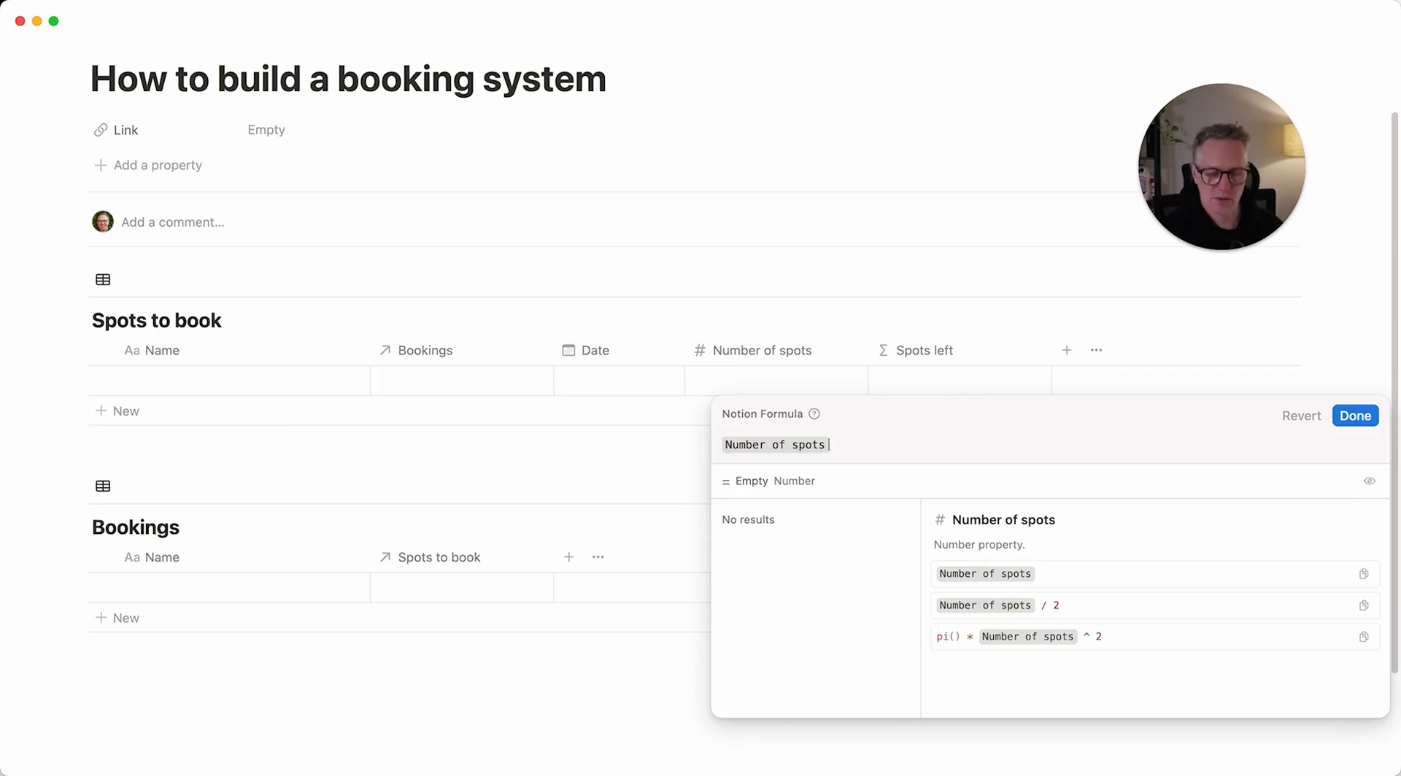
text(- book)
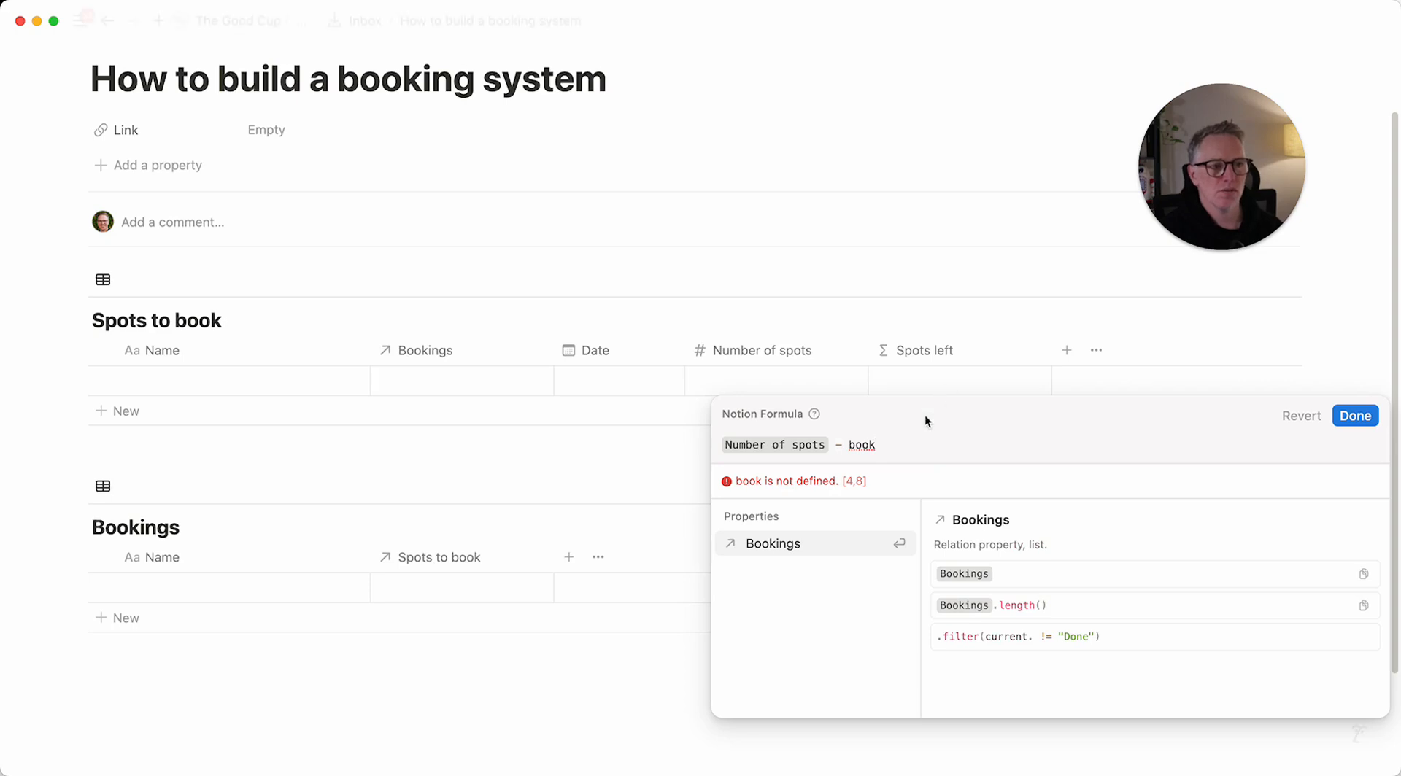
click(816, 544)
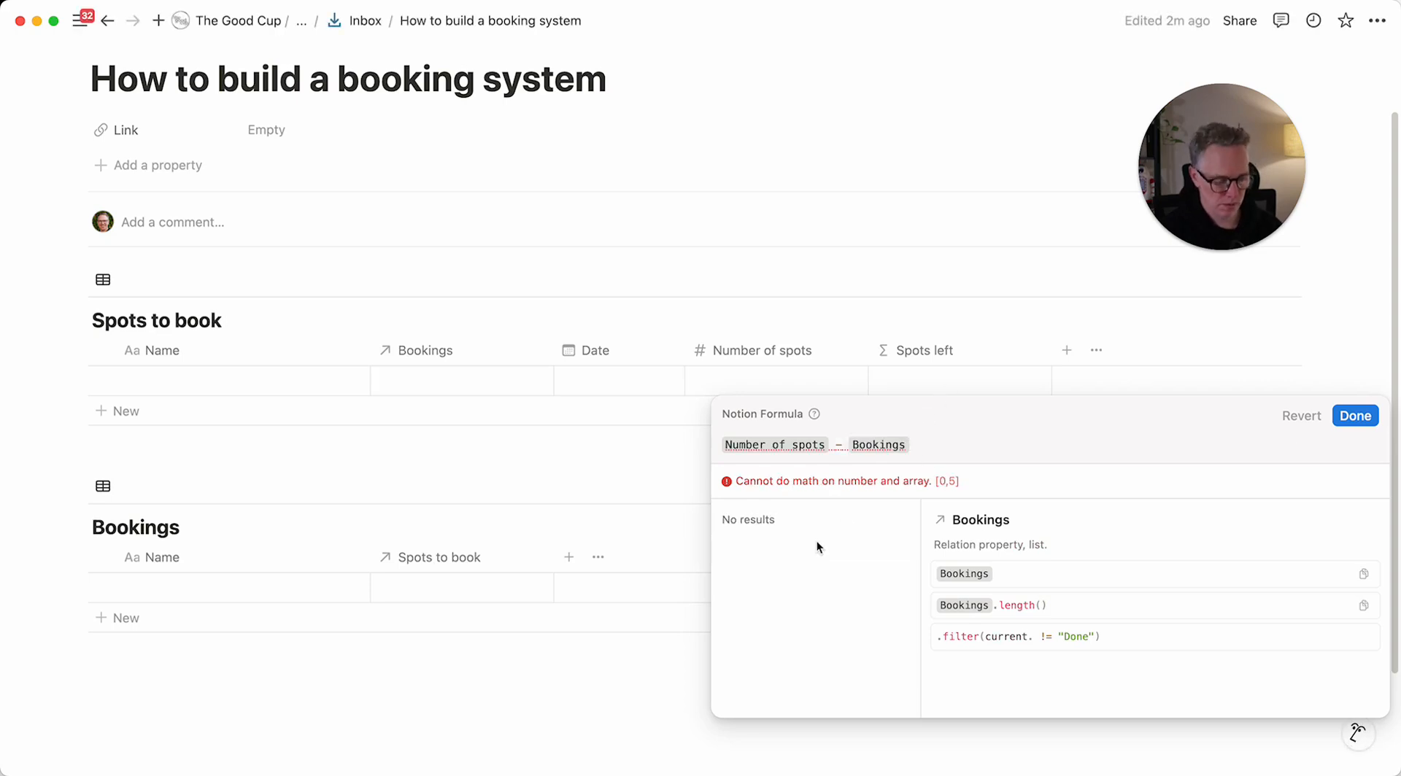
text(.le)
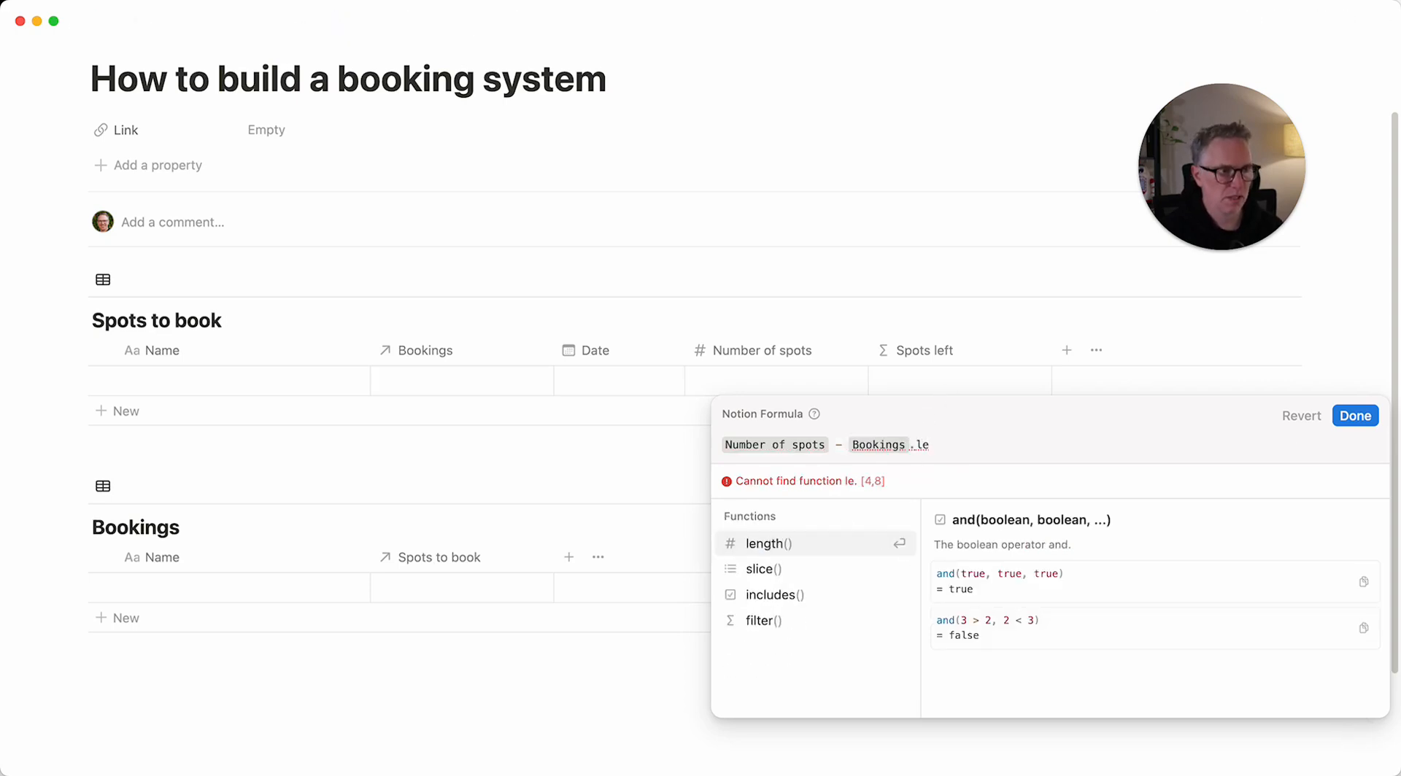
key(Return)
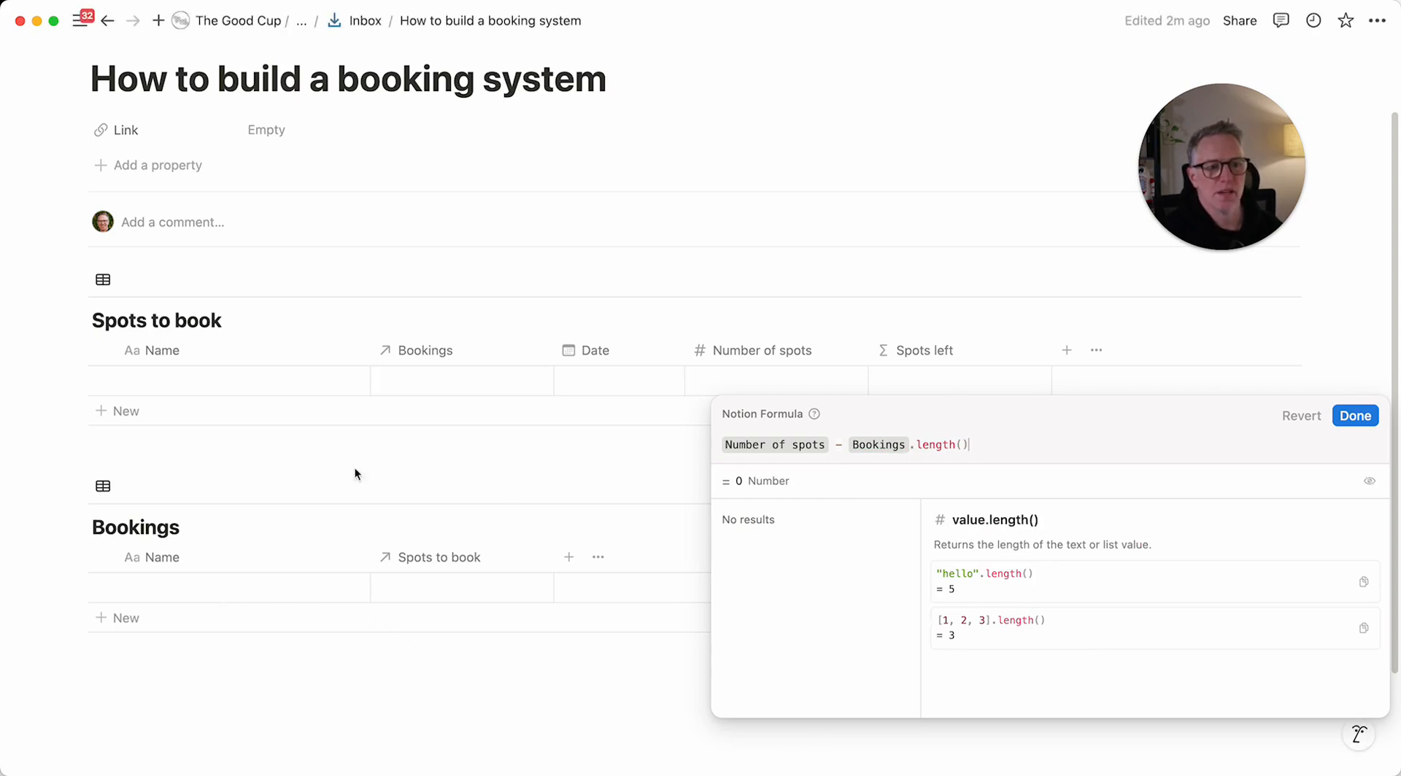
click(1355, 416)
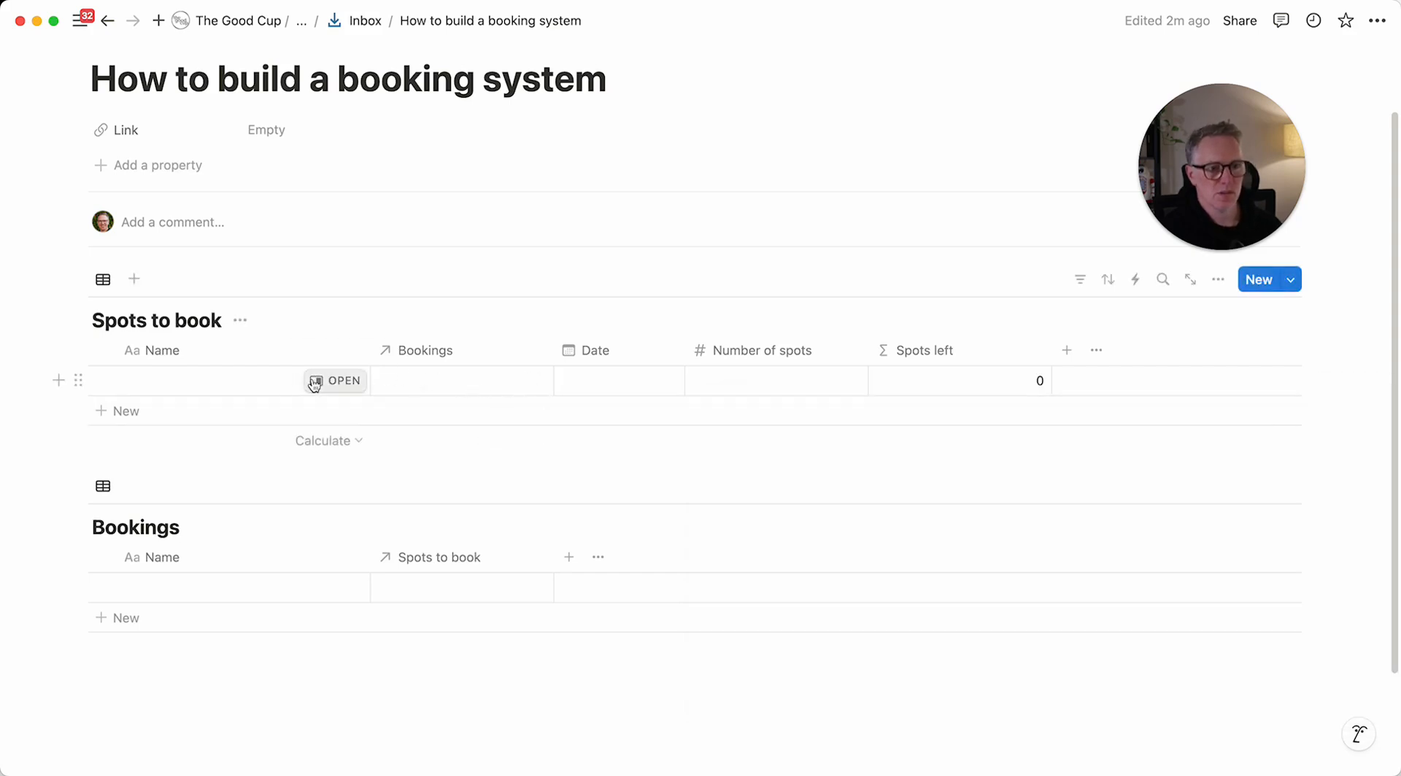
- Name the empty row in the Spots to book table "Spot 1"
click(207, 382)
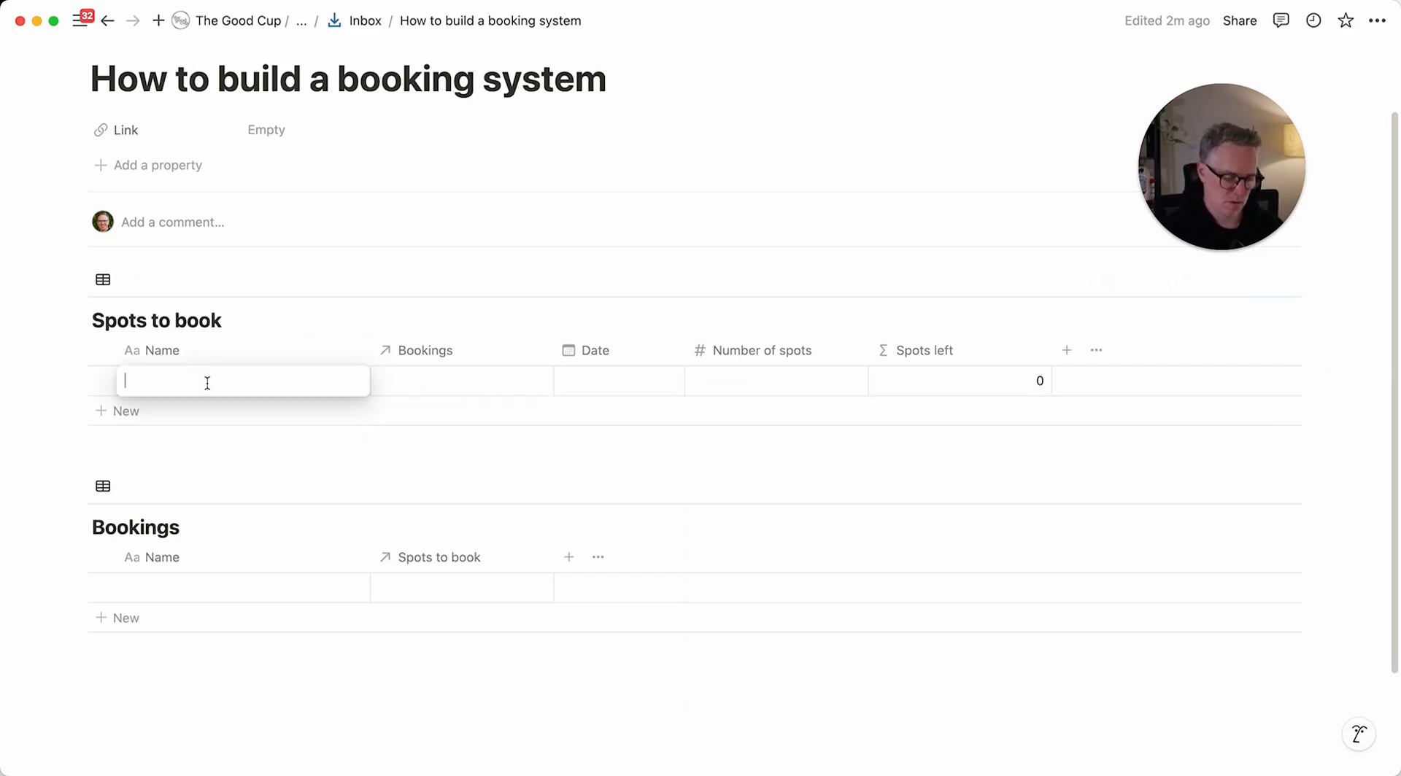
text(Ha)
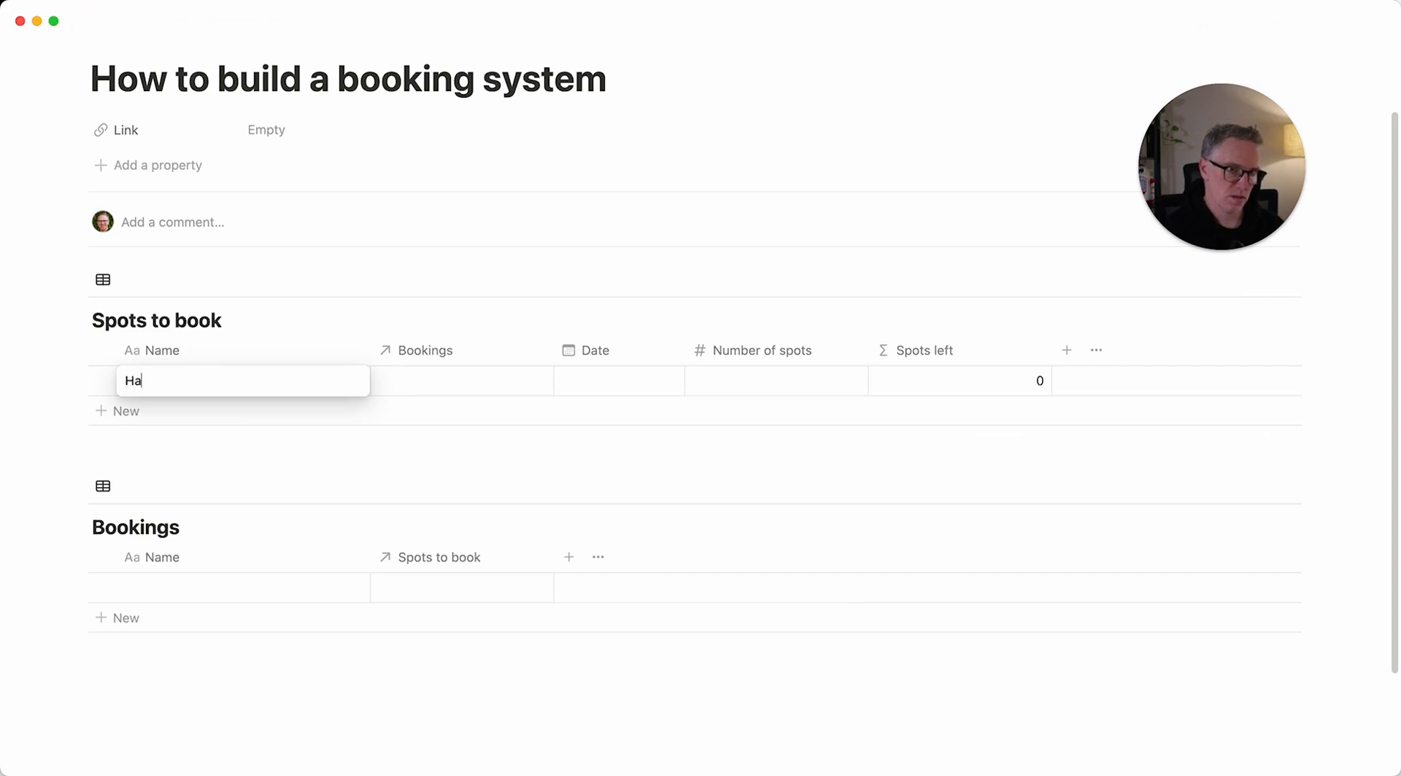
key(super+a)
key(BackSpace)
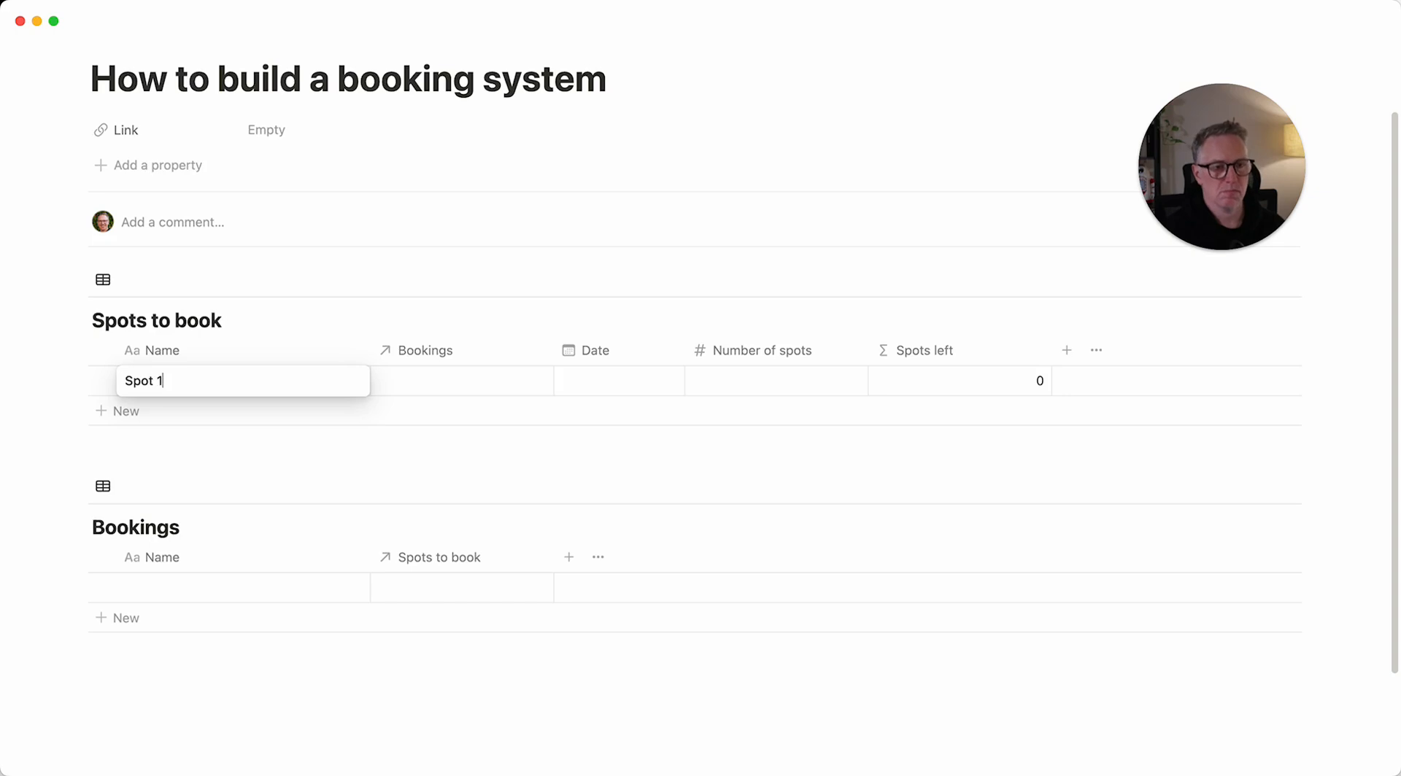
key(Tab)
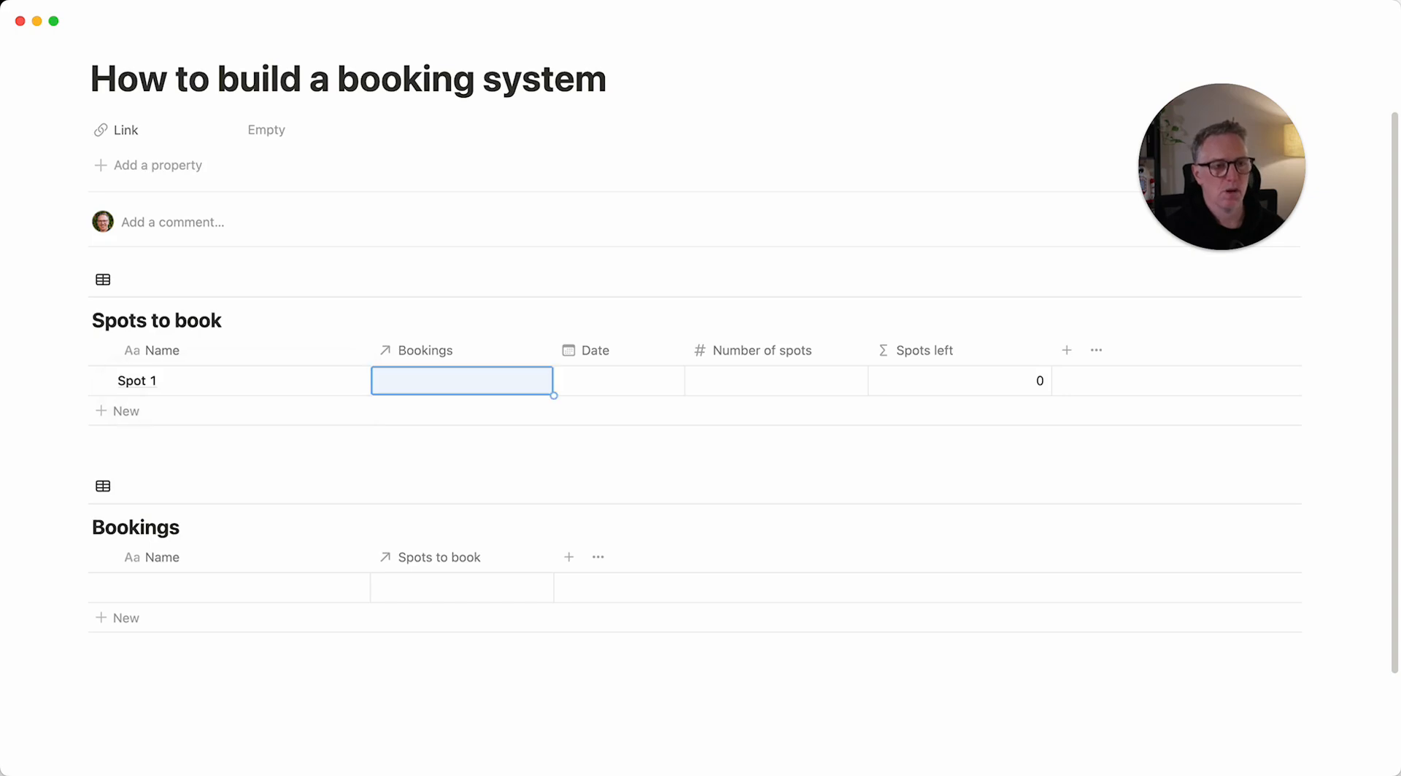
- Set Spot 1's date to August 28, 2024 with the time included, and its Number of spots to 3
click(658, 383)
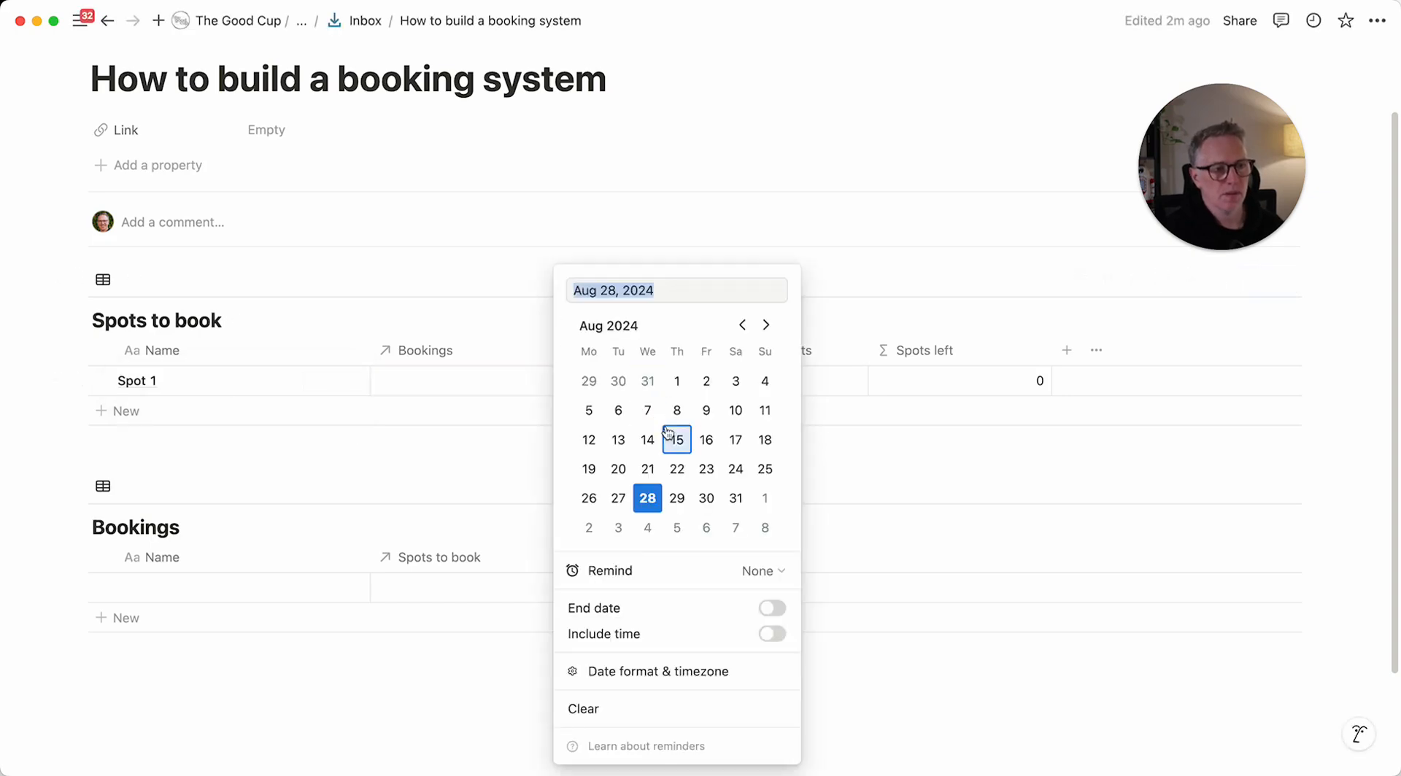
click(771, 633)
click(422, 219)
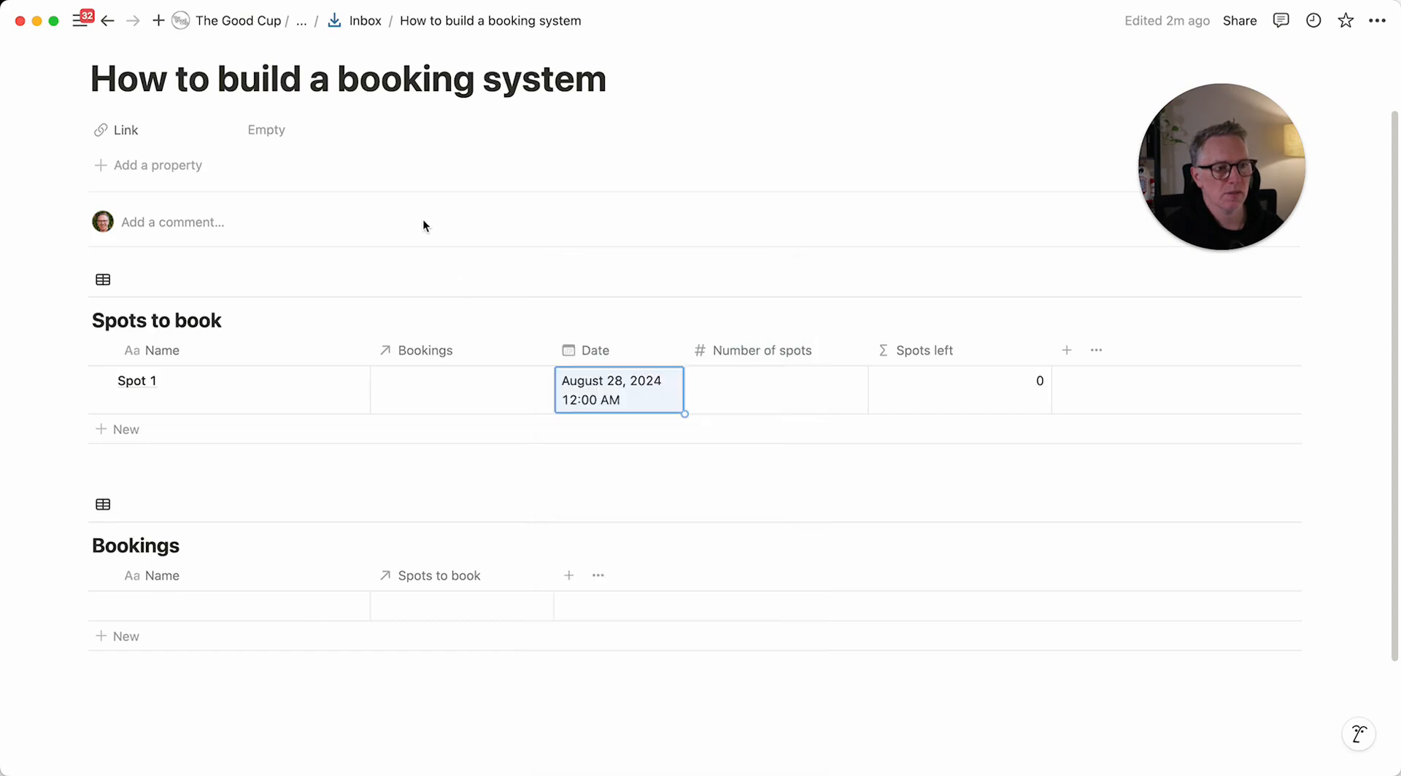
click(770, 394)
text(3)
key(Return)
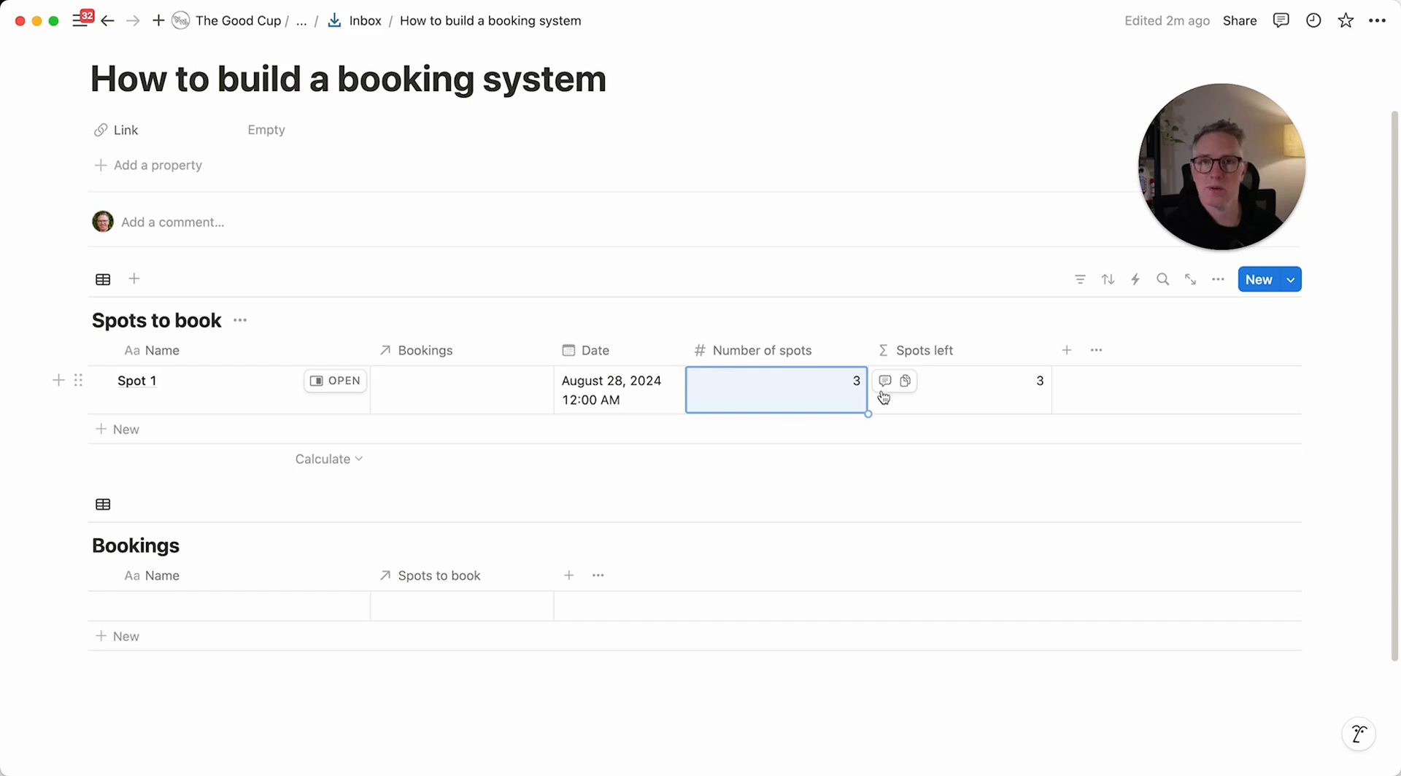
- Fill the Bookings table with three entries numbered Booking 1 to Booking 3, adding rows as needed
click(205, 607)
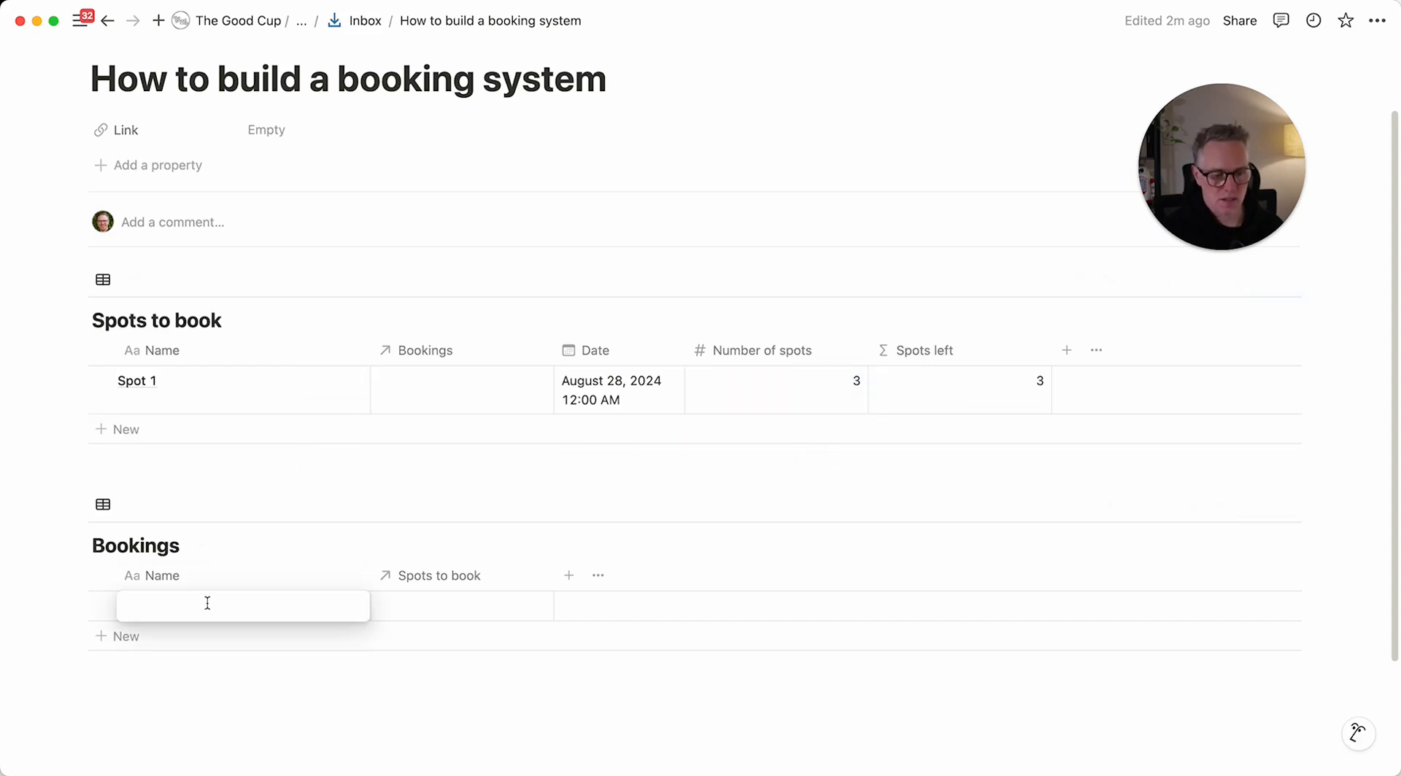
text(Booking 1)
key(Return)
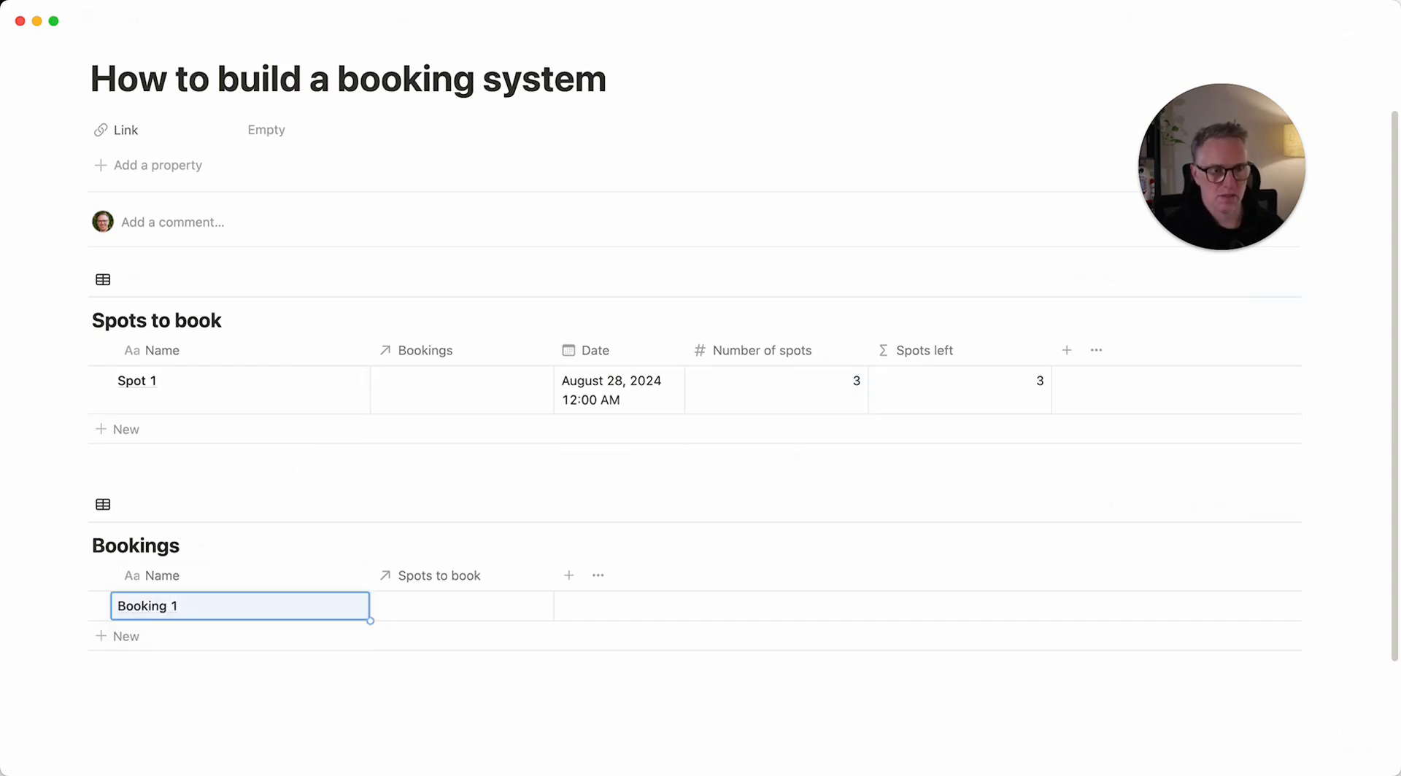
key(shift+Return)
text(Bopo)
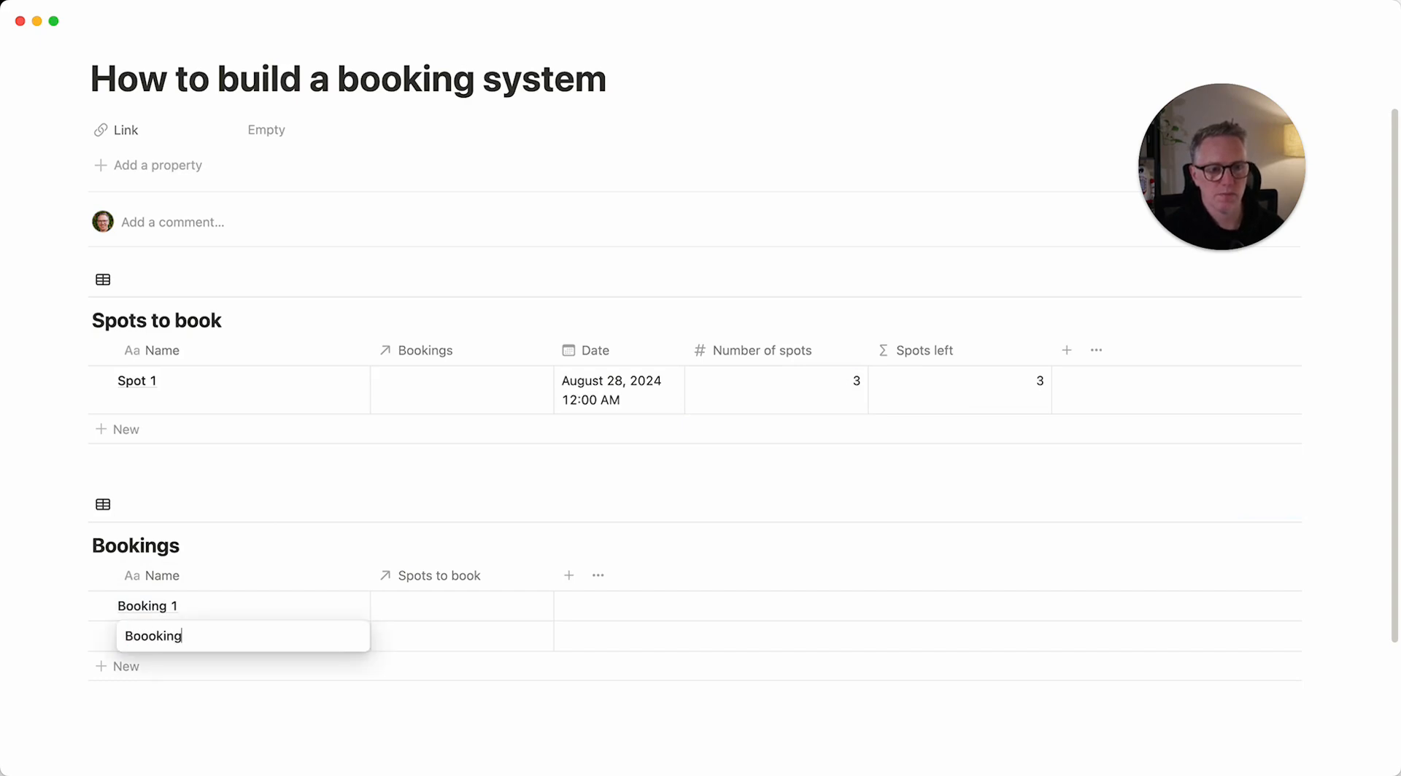
key(Return)
key(shift+Return)
text(Booking 3)
key(Escape)
- Correct the misspelled name of the second Bookings entry to "Booking 2"
click(145, 636)
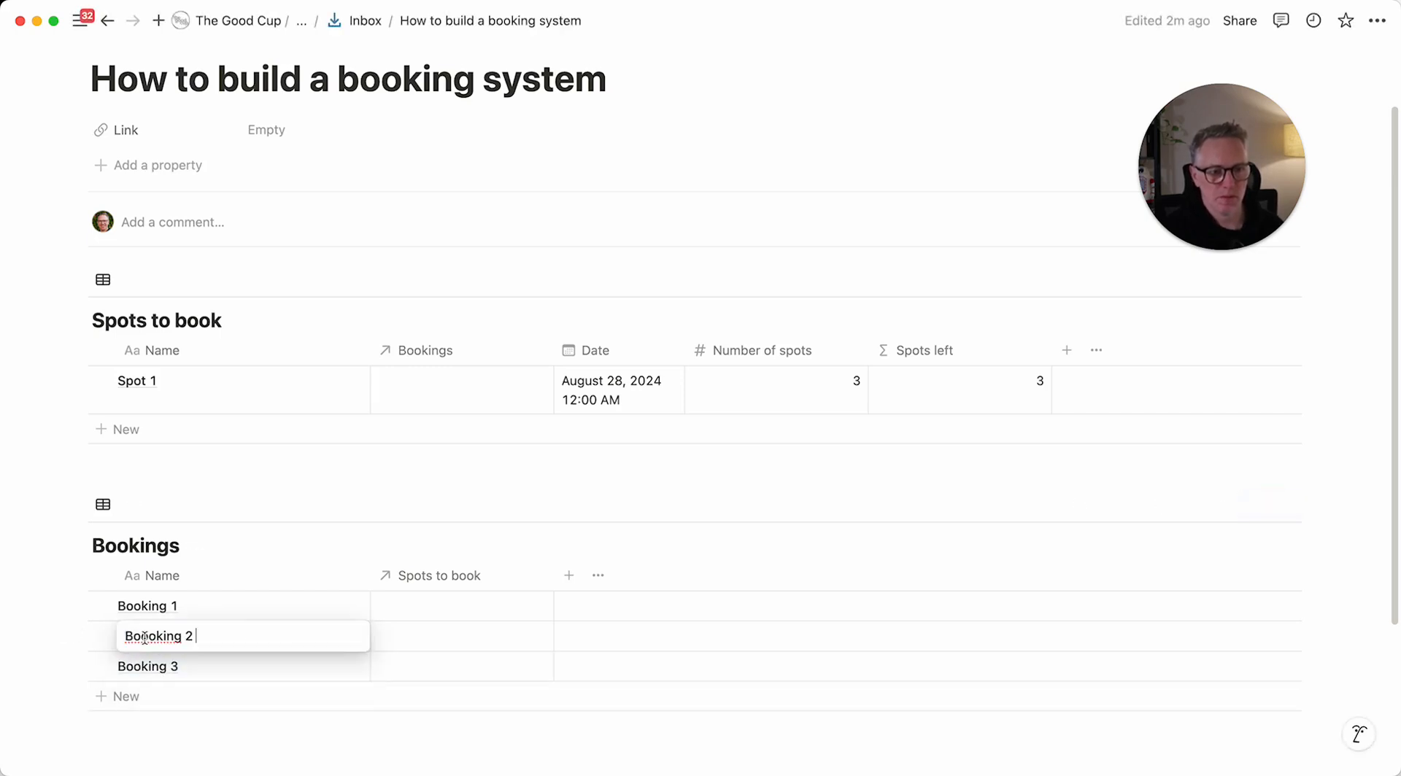
right_click(144, 638)
click(125, 406)
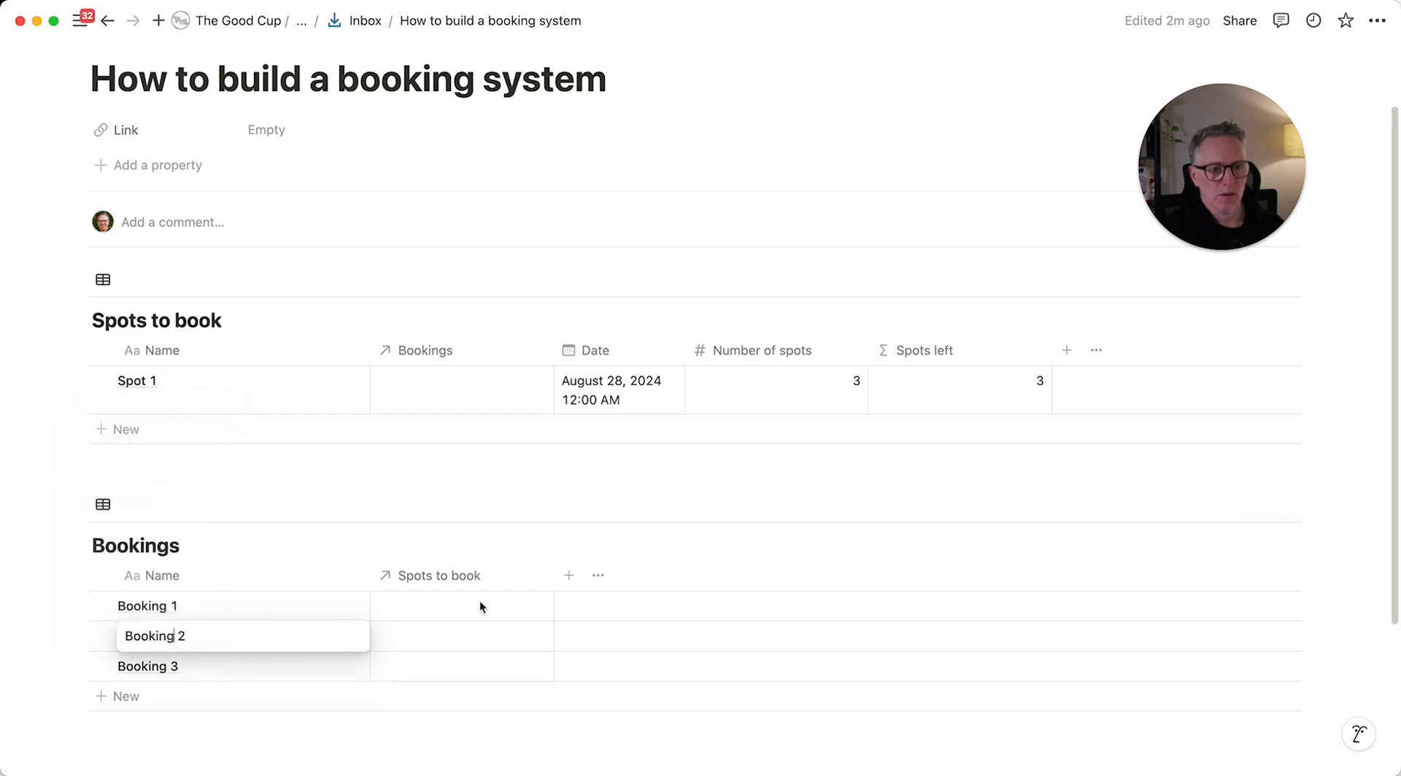
- Link Booking 1, Booking 2 and Booking 3 to Spot 1 through their Spots to book relation in the Bookings table
key(Escape)
click(471, 607)
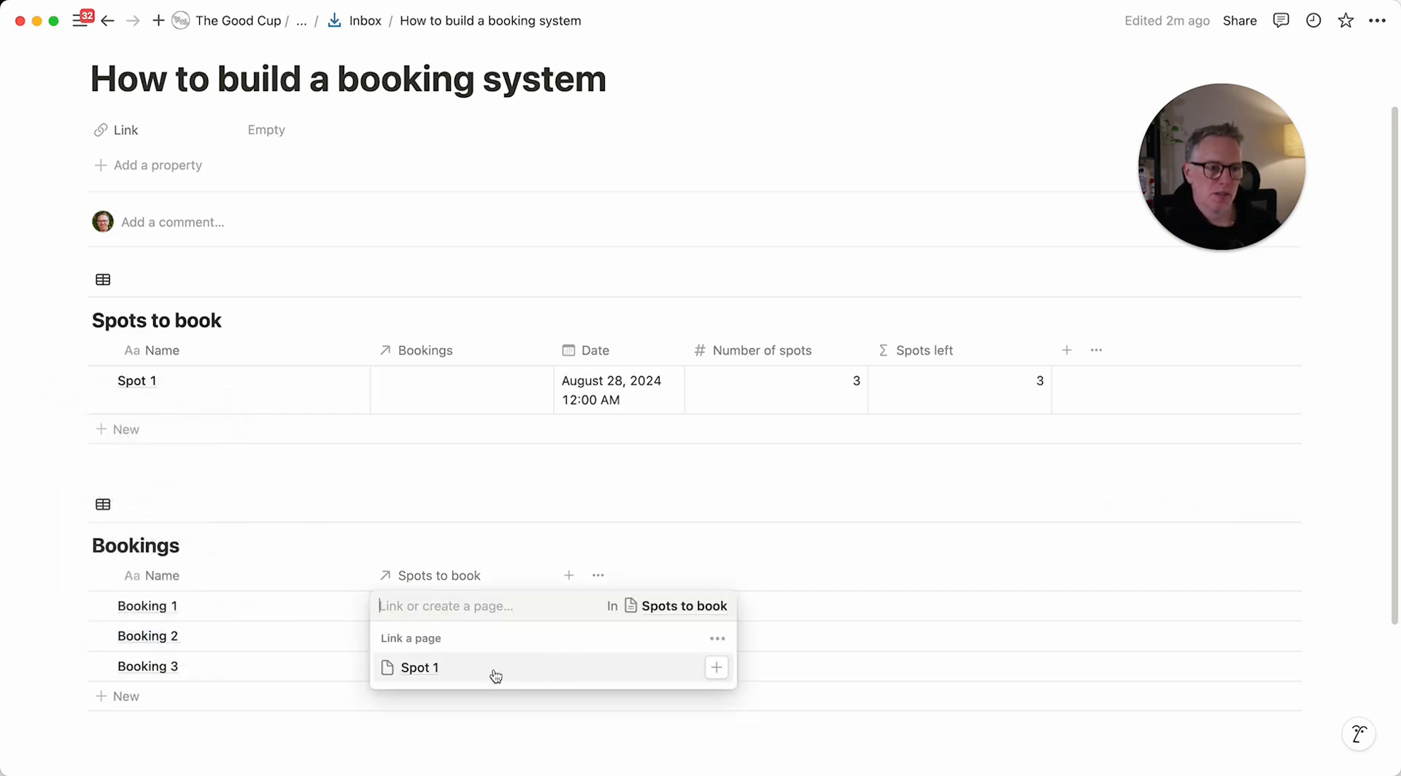
click(513, 675)
key(Escape)
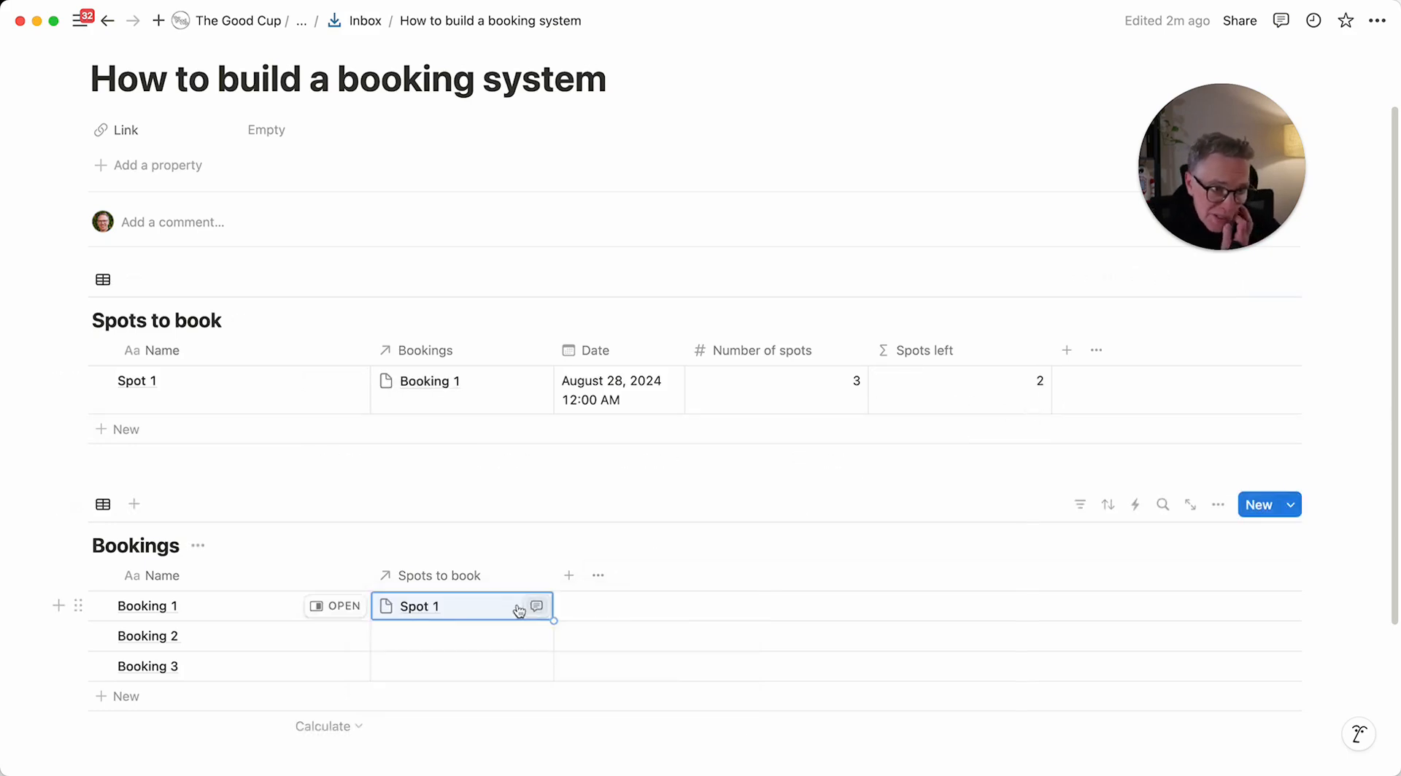
click(453, 637)
click(500, 699)
key(Escape)
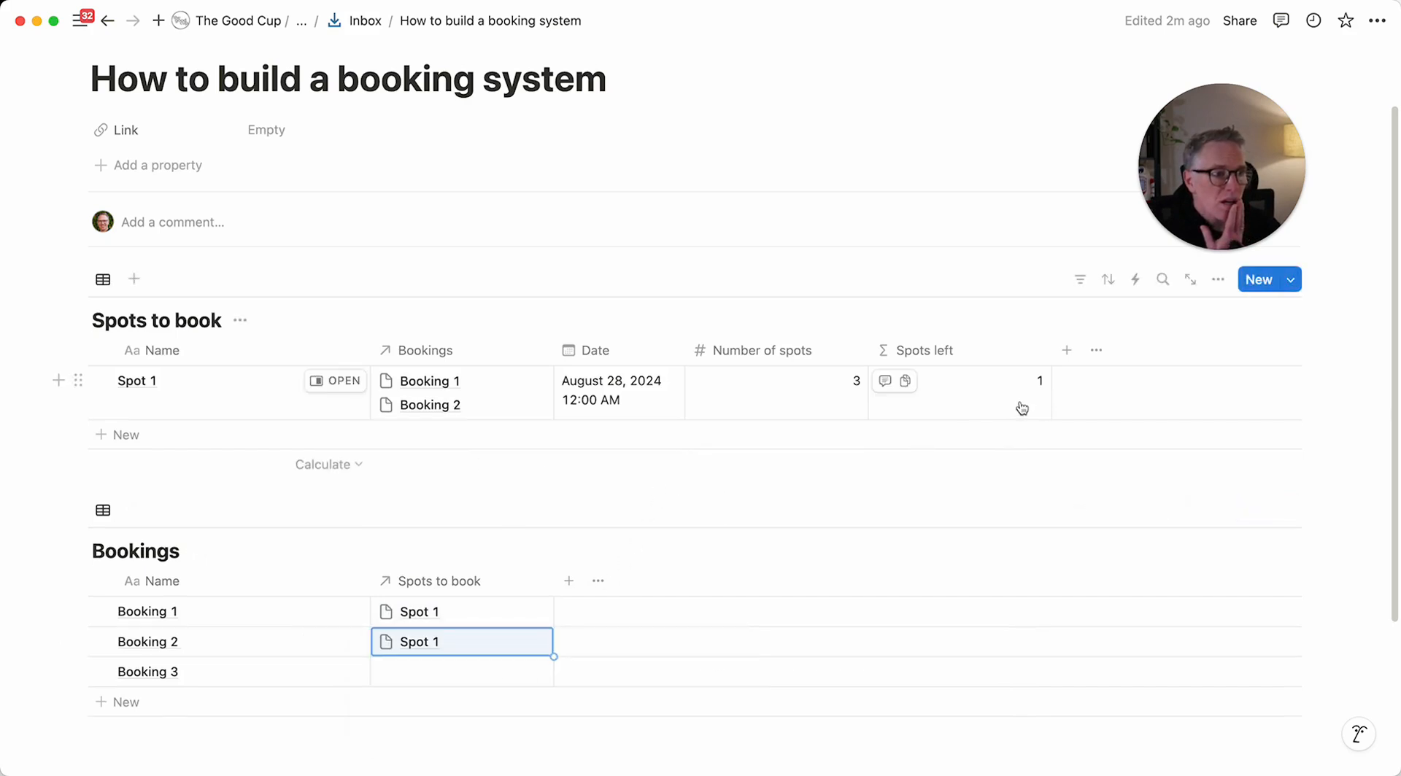
click(470, 682)
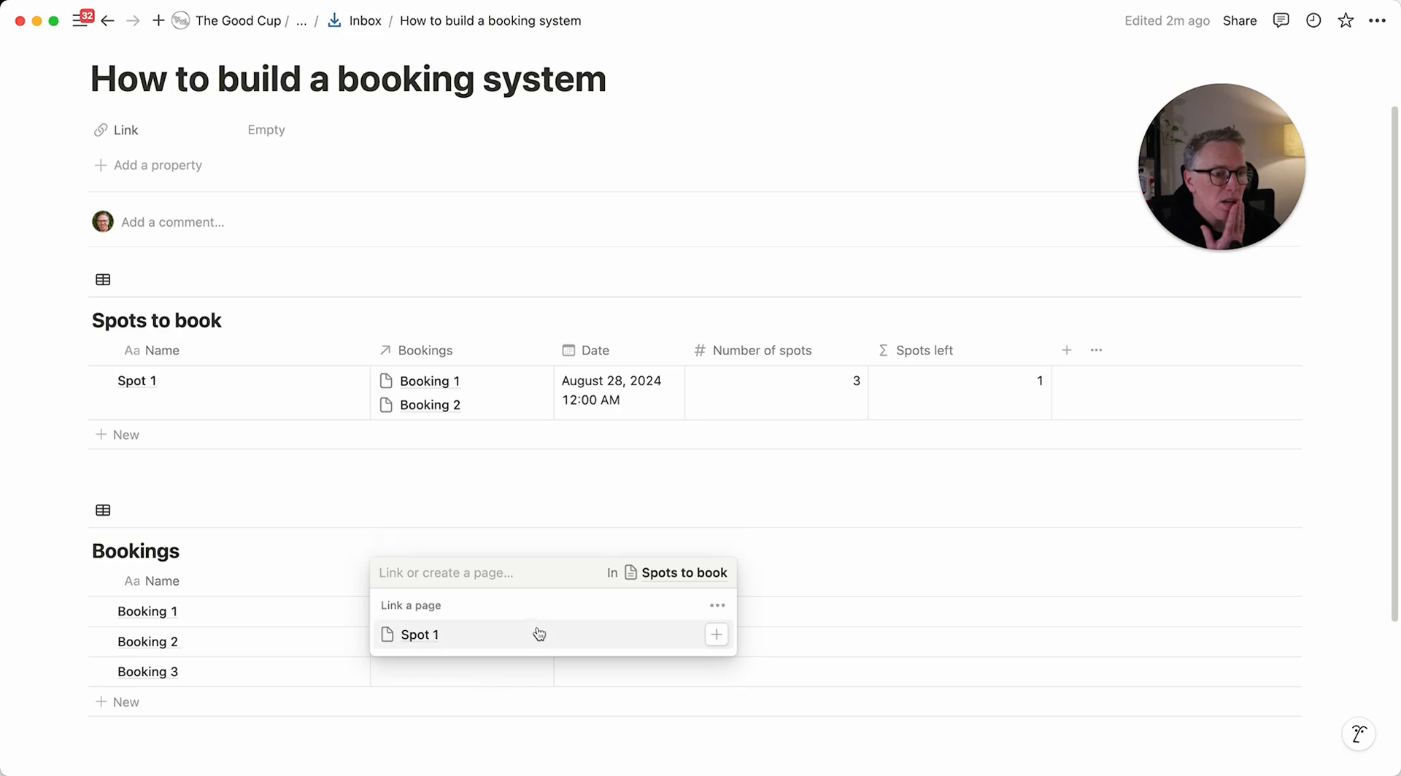
click(499, 640)
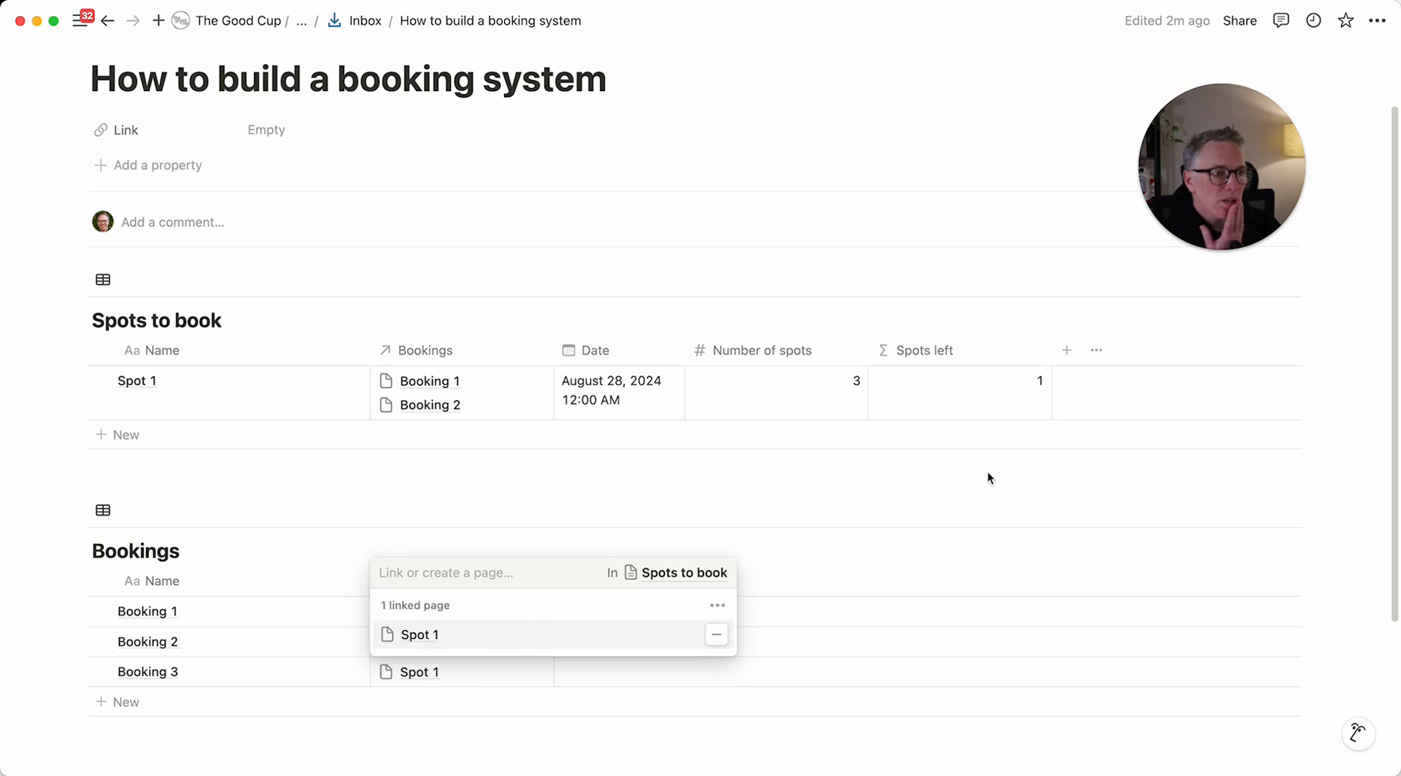
key(Escape)
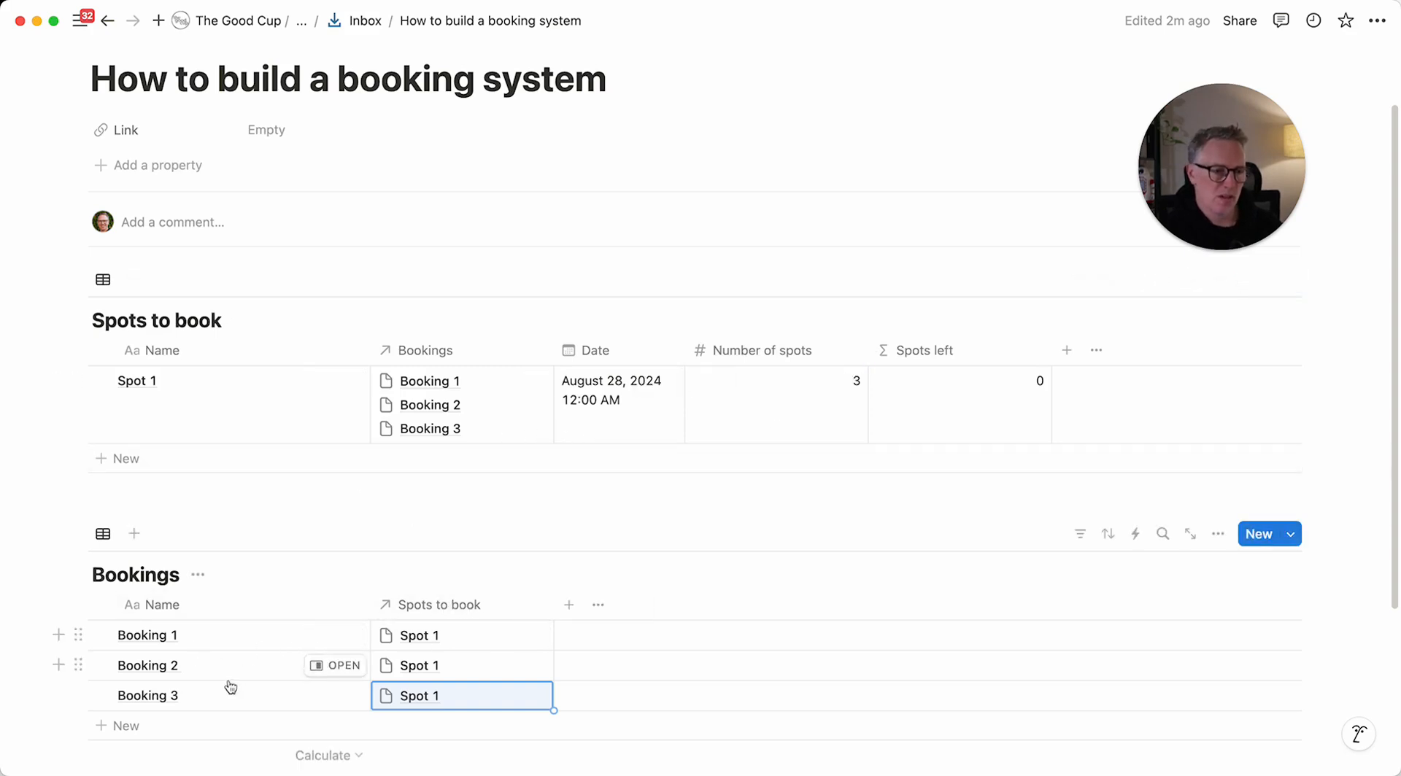
- Delete all three entries from the Bookings table
click(102, 606)
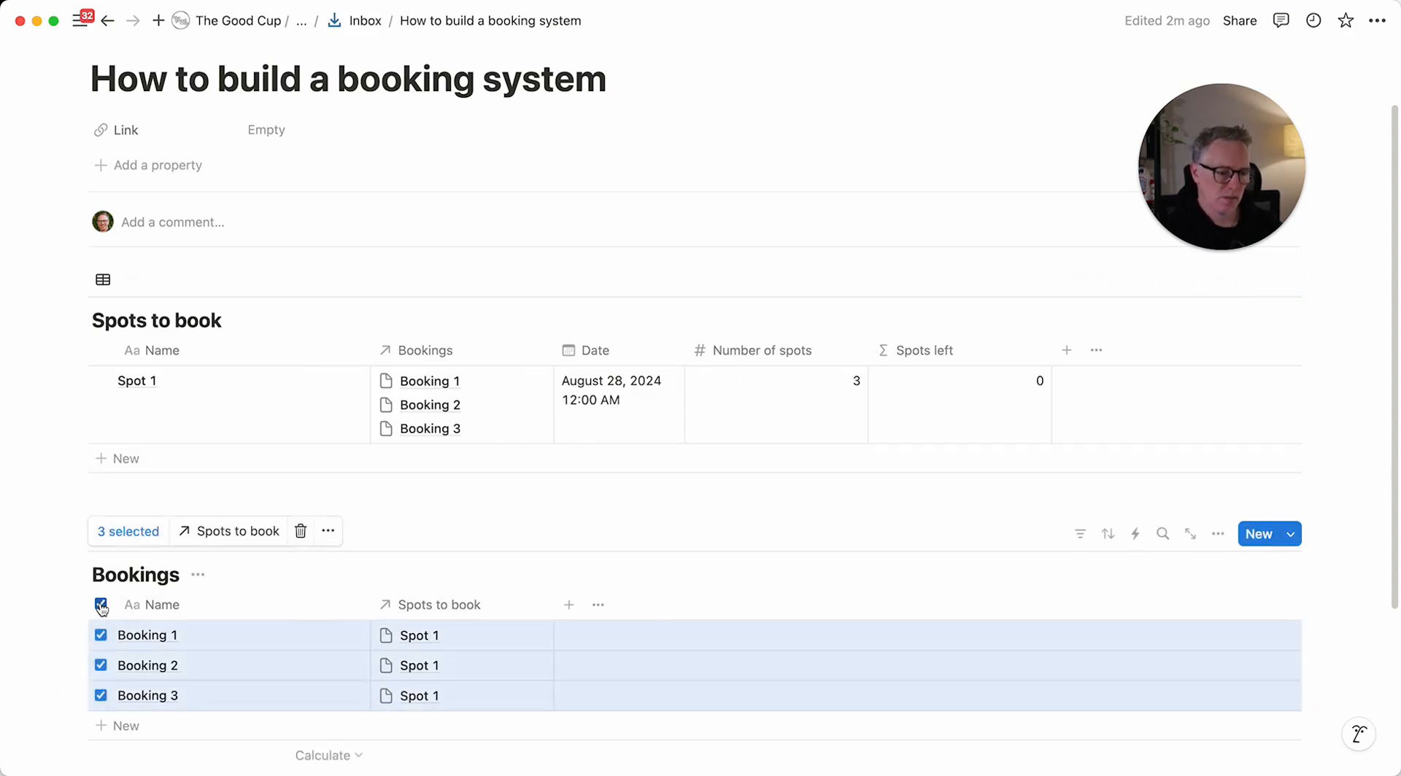
key(Delete)
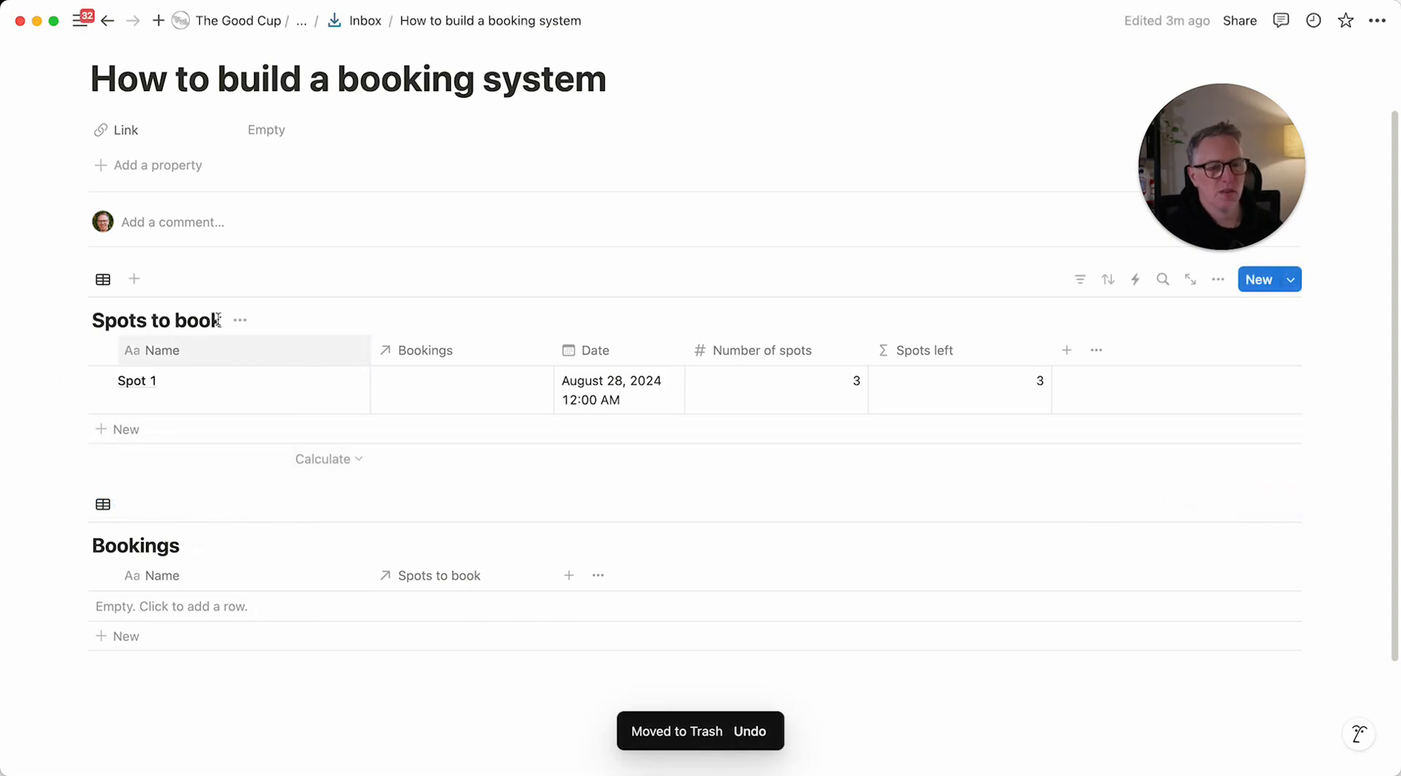
click(110, 285)
click(555, 298)
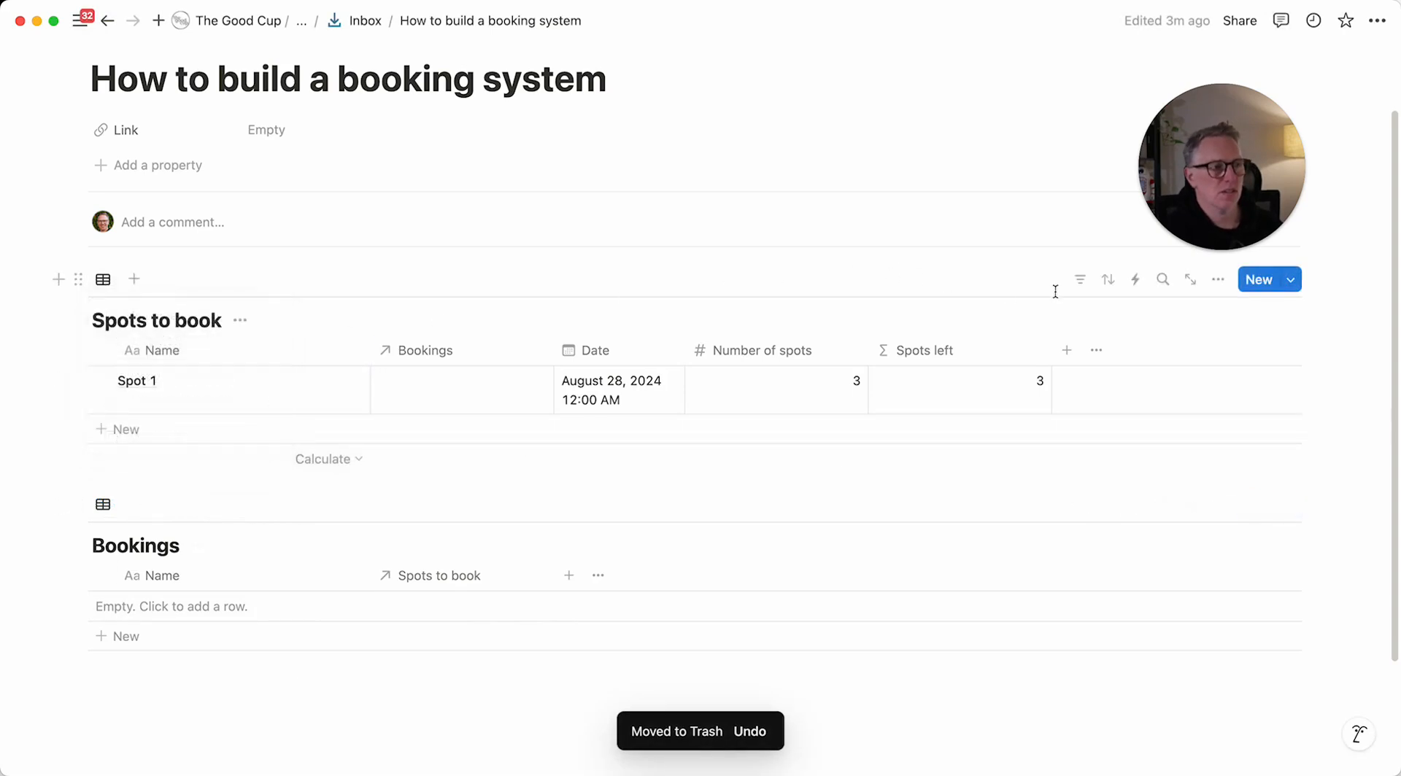
click(1214, 280)
click(878, 300)
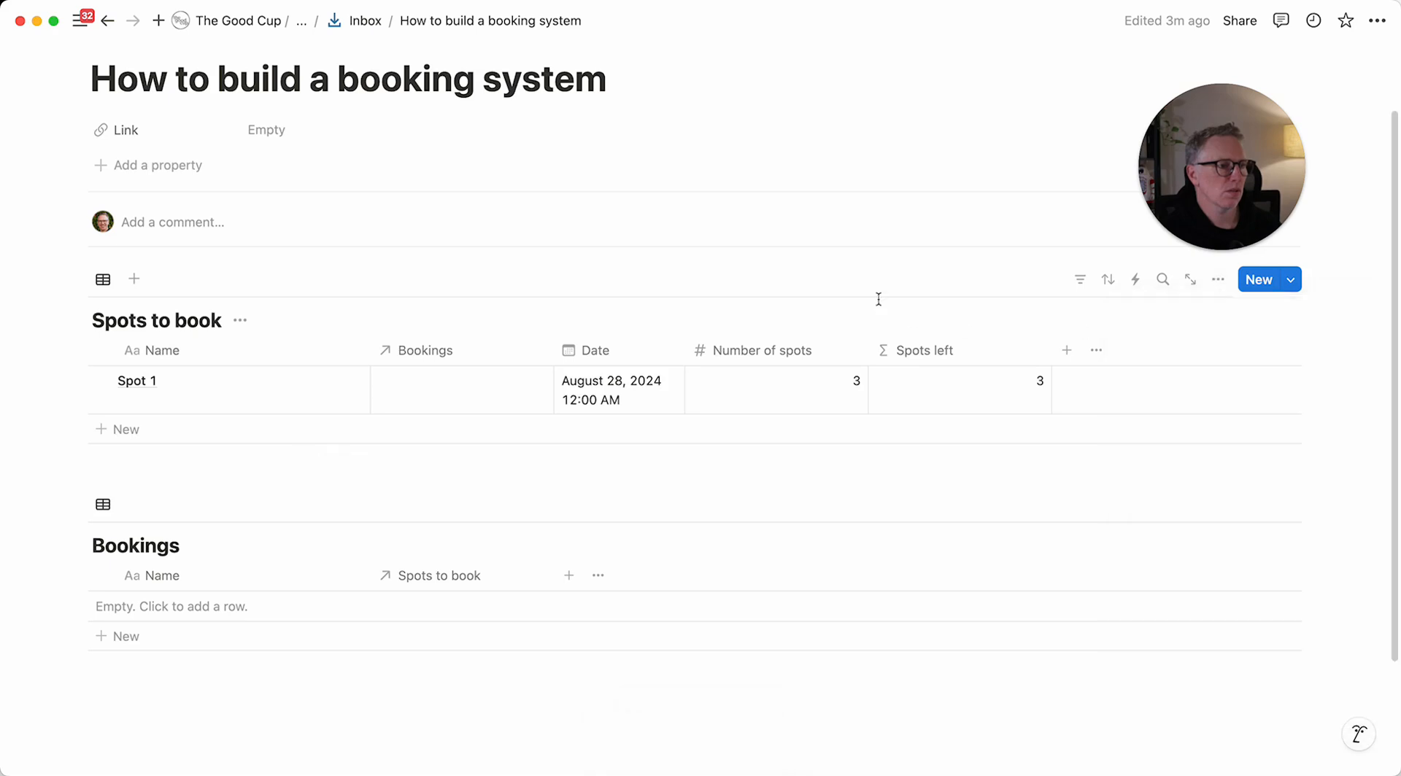
- Add a Button property named "Book Spot" to the Spots to book table
click(1066, 351)
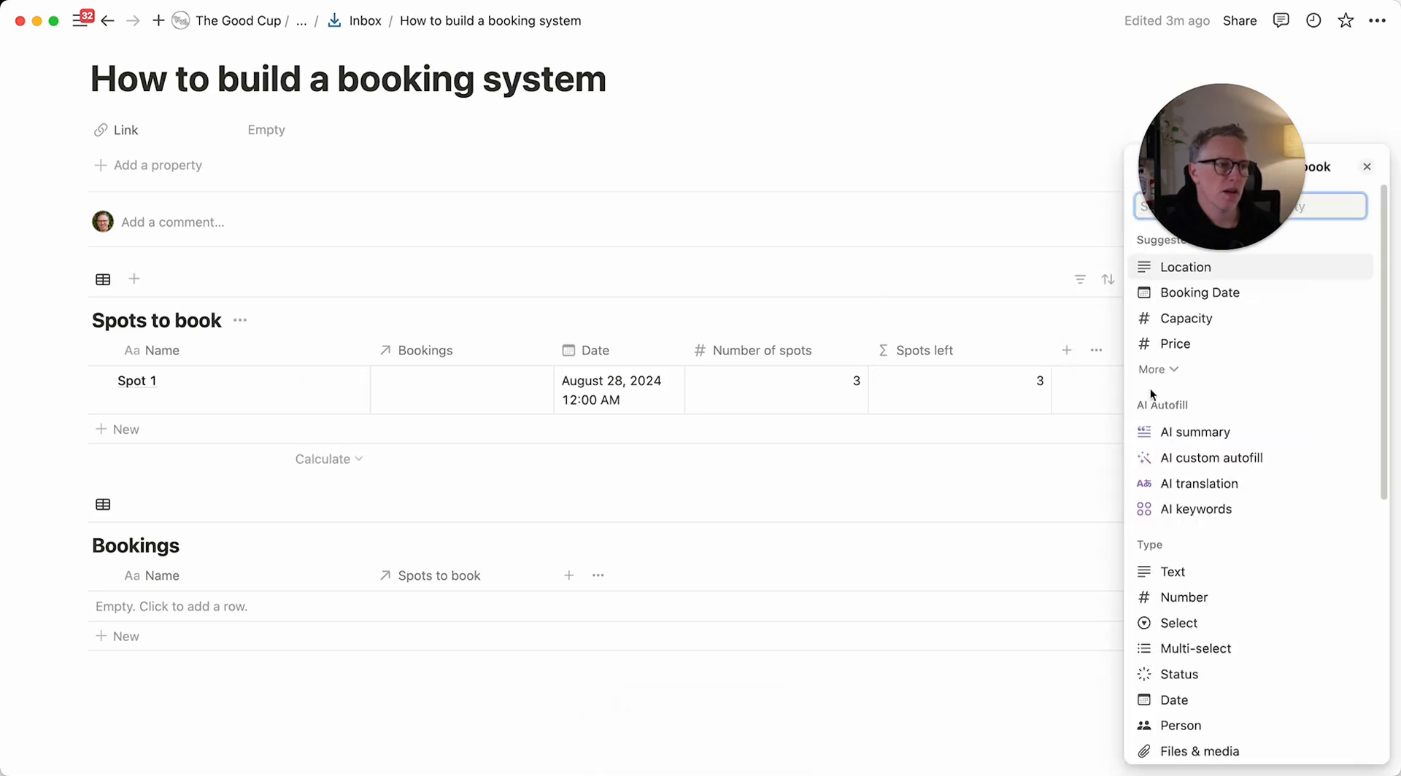
text(but)
key(Return)
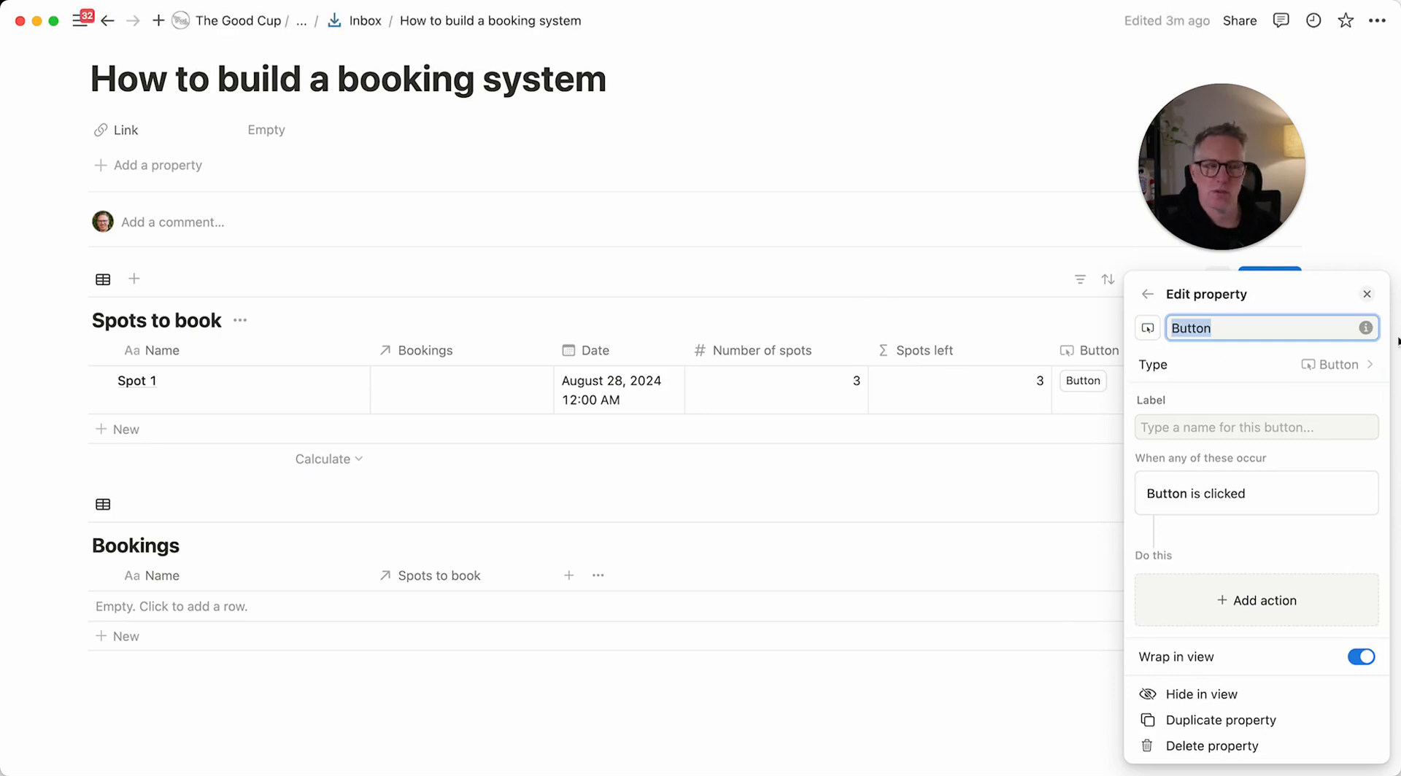
text(Book)
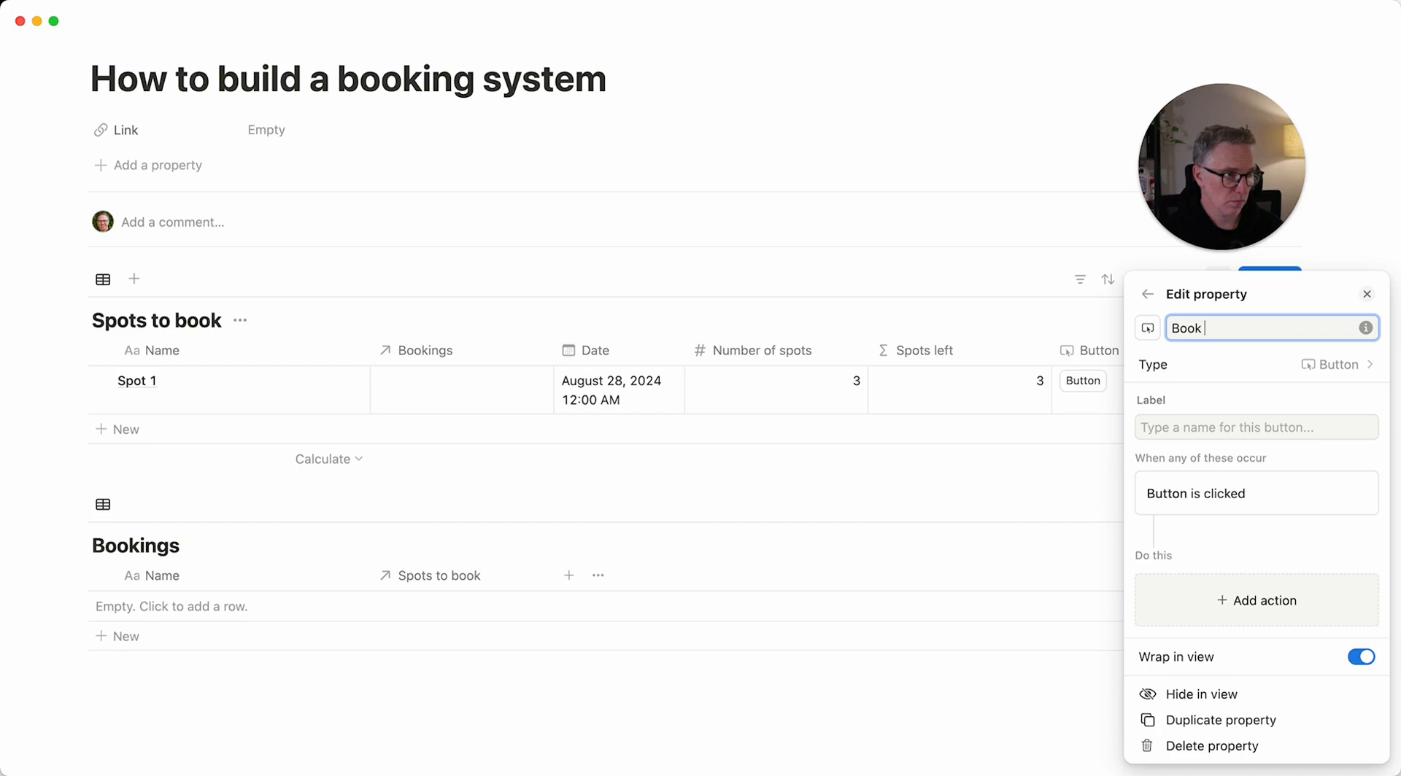
text( Spot)
click(1164, 427)
- Give the Book Spot button an action that adds a page named "New Booking" to the Bookings database
click(1257, 584)
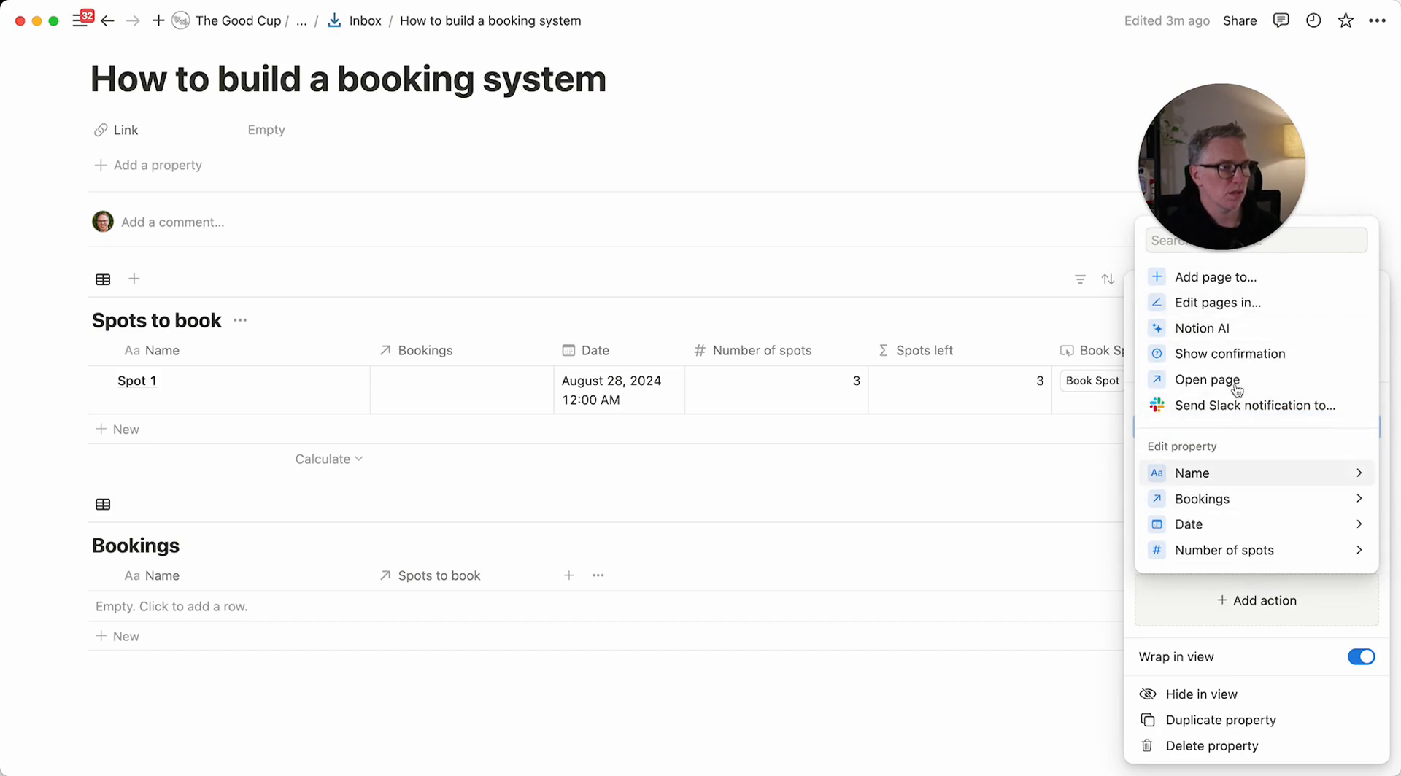
click(1261, 280)
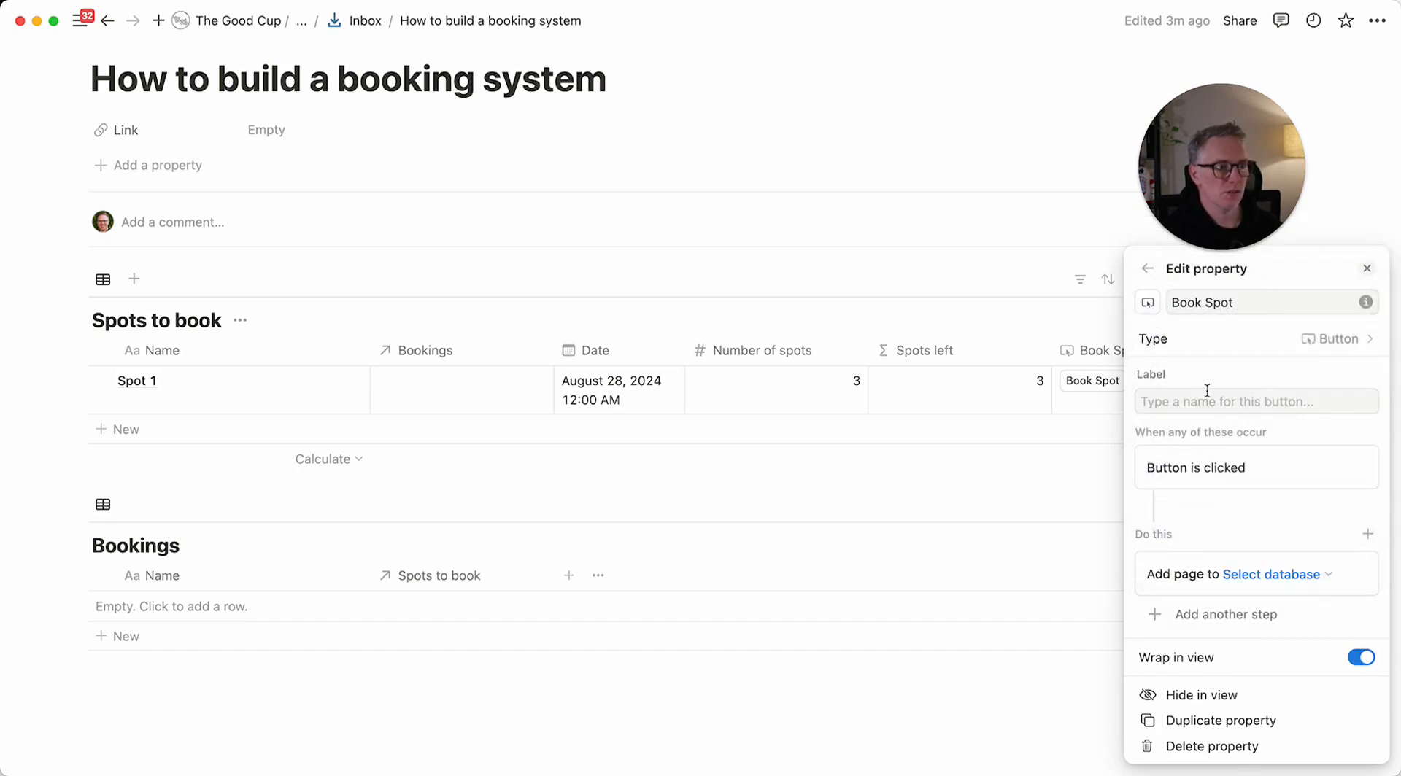
click(1274, 575)
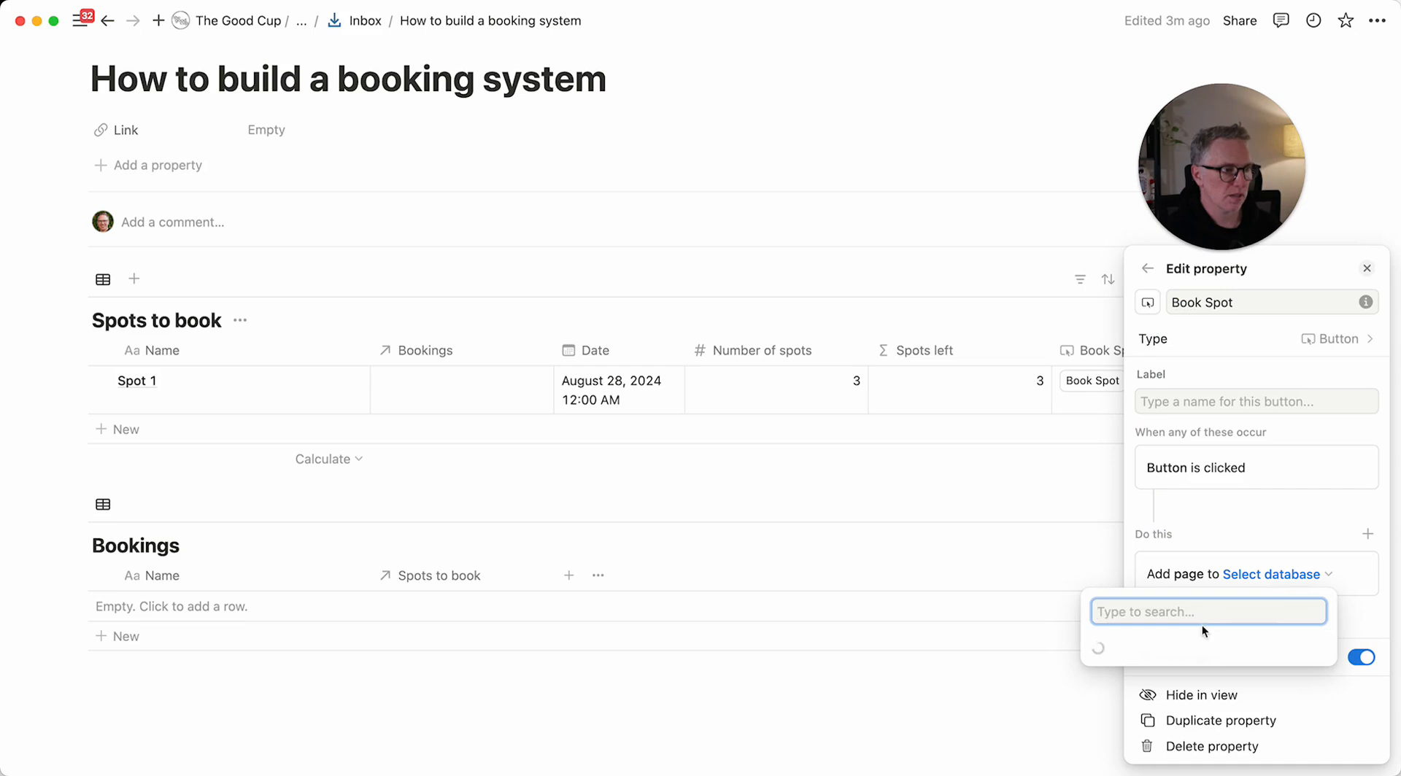
click(1228, 381)
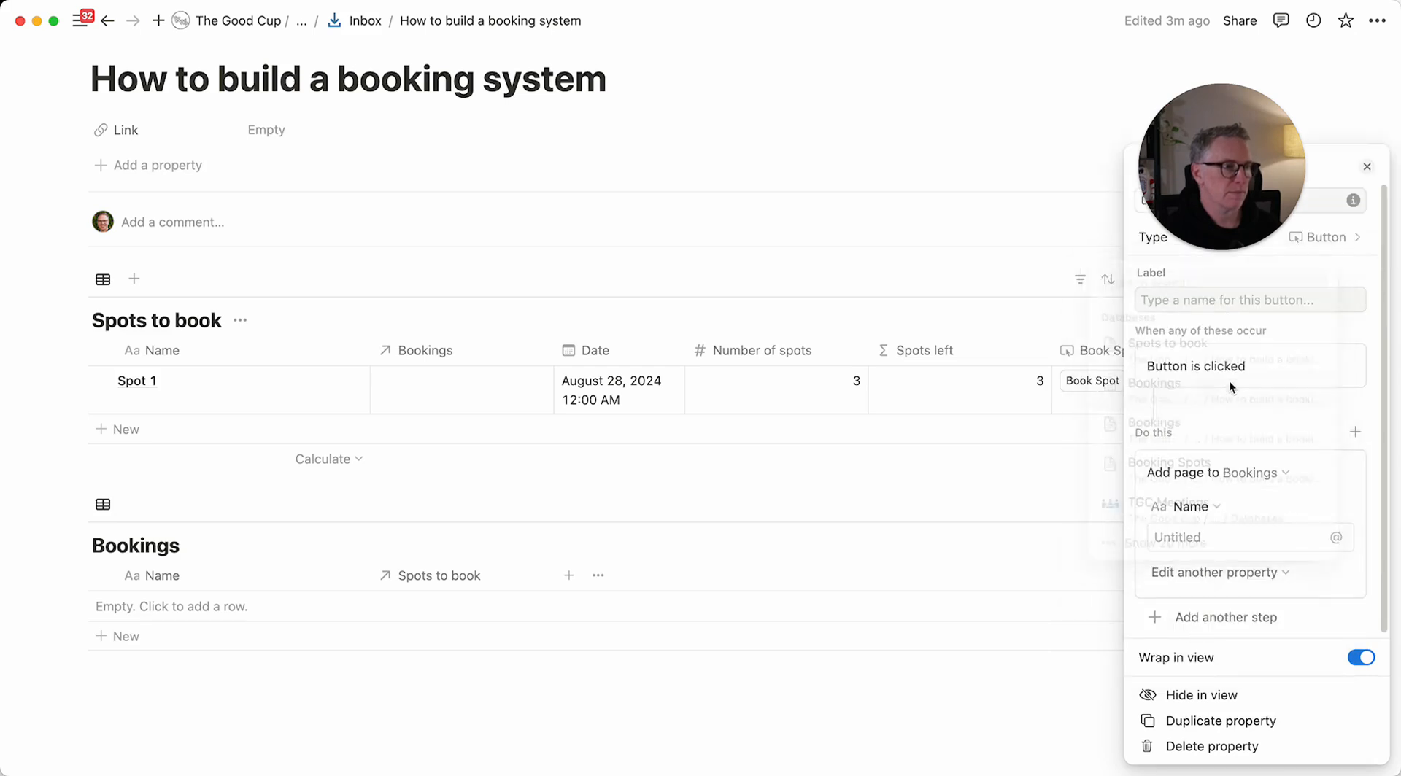
click(1202, 535)
text(New Booking)
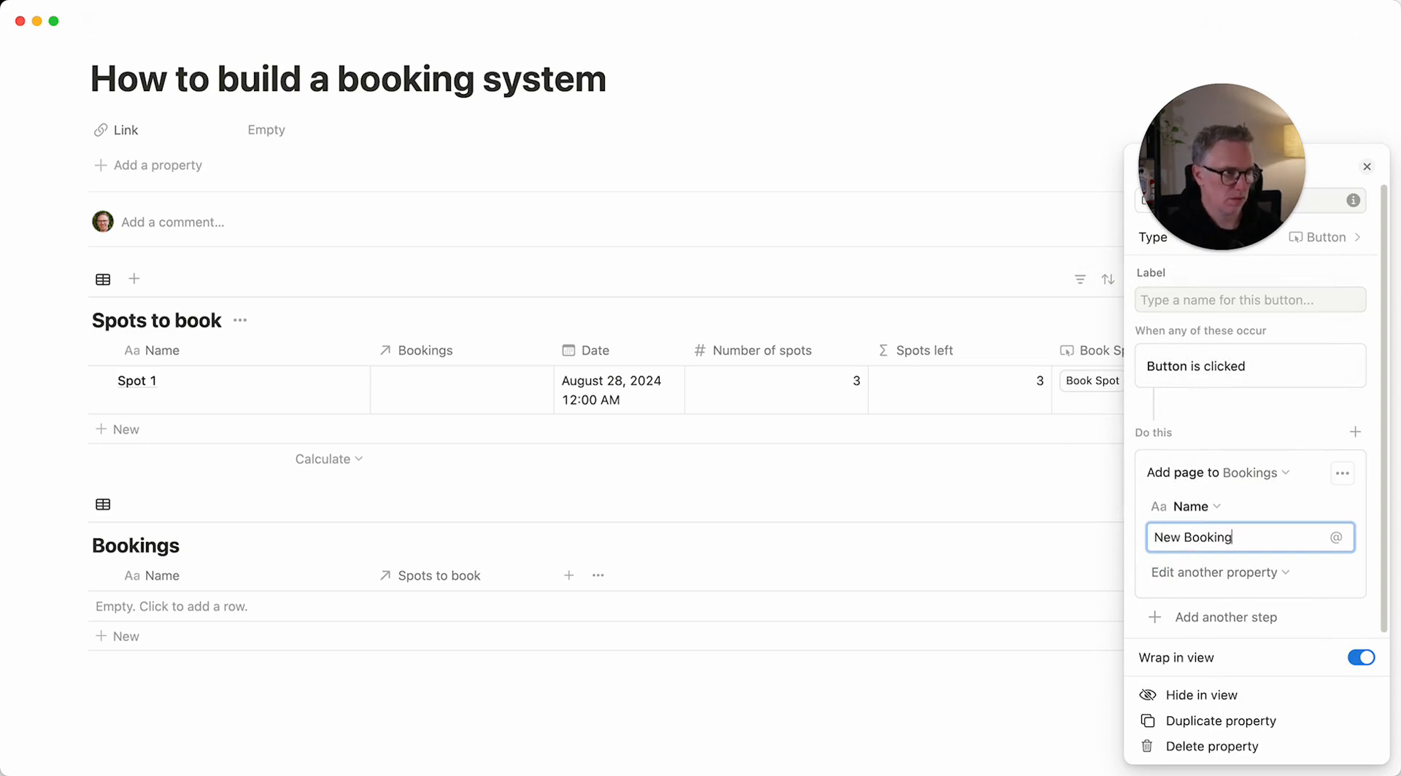
- Set the added page's Spots to book relation to This page, and run the Book Spot button once for Spot 1
click(1240, 575)
click(1174, 646)
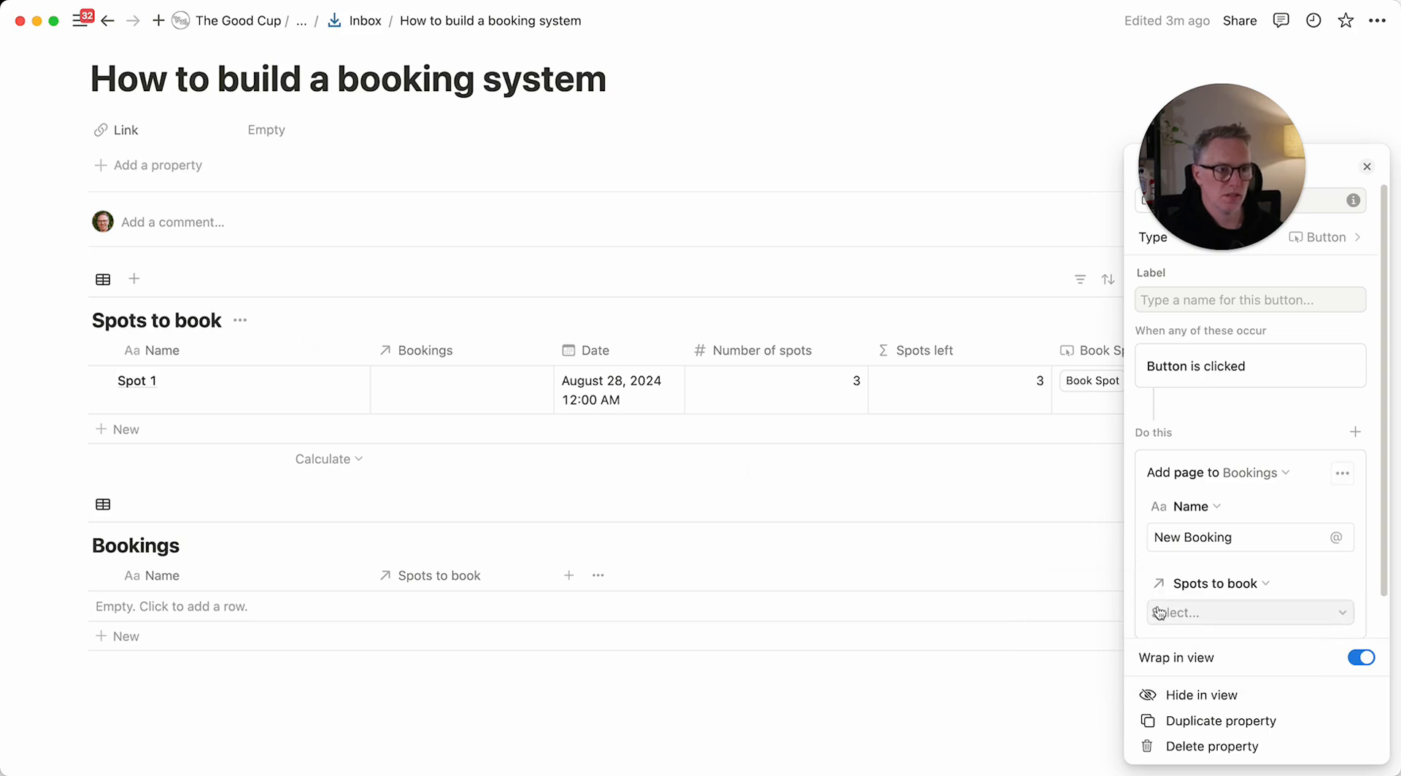
click(1203, 613)
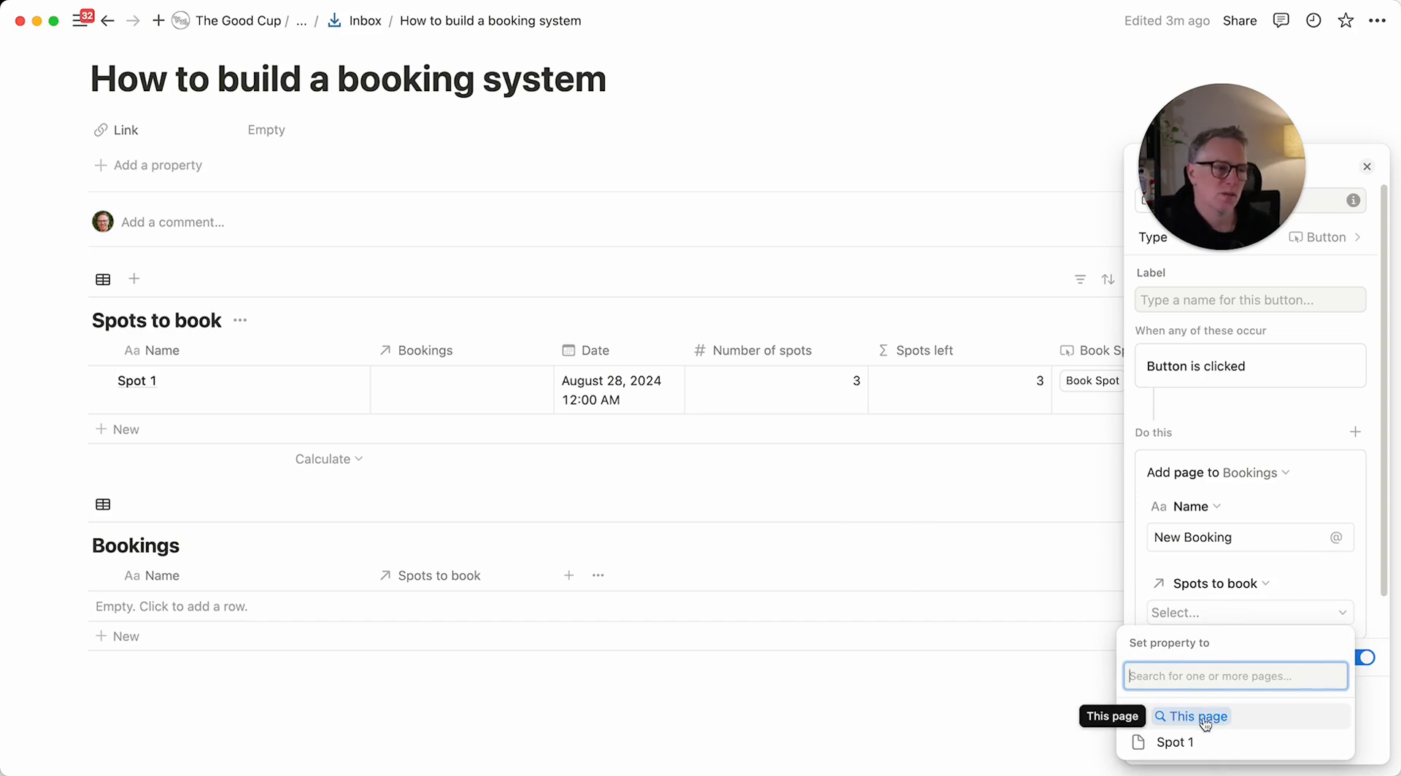
click(1208, 718)
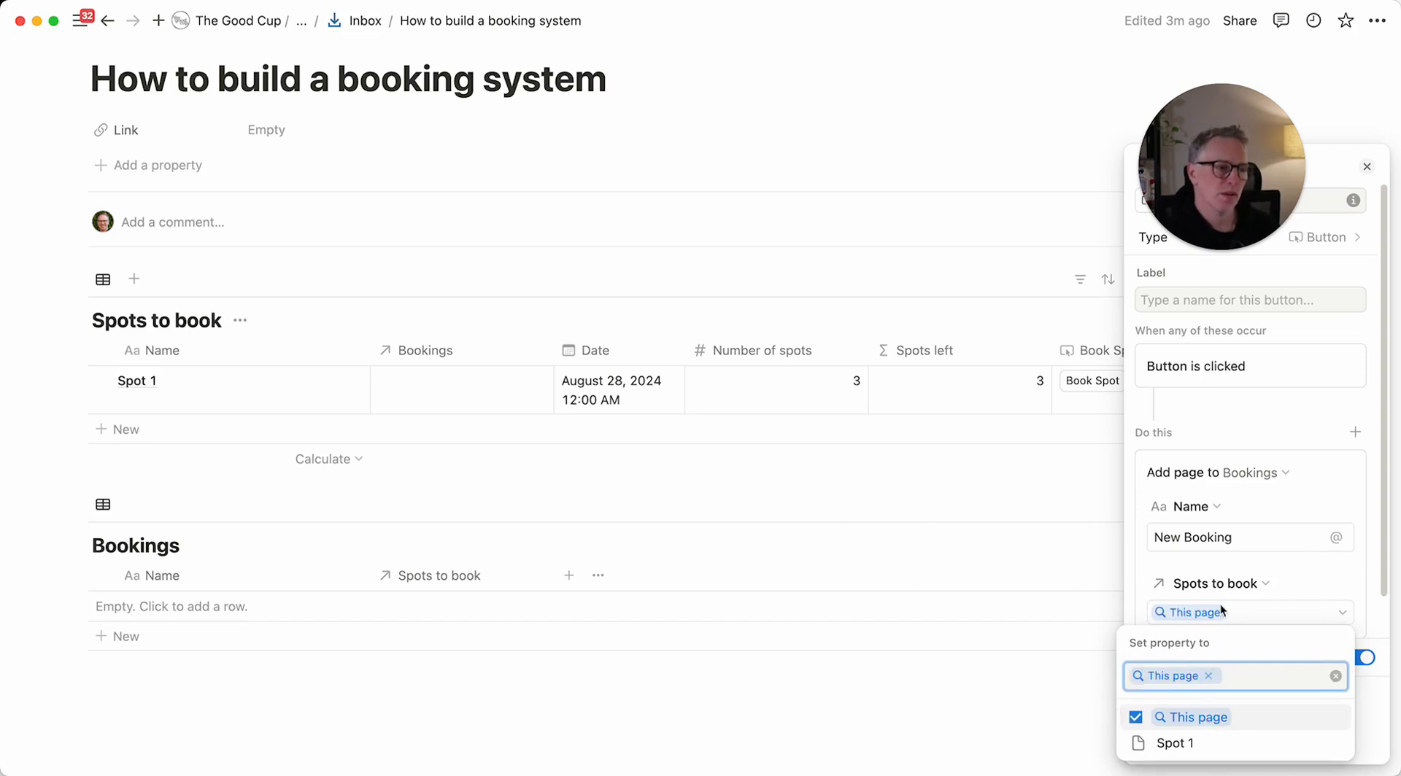
click(1288, 434)
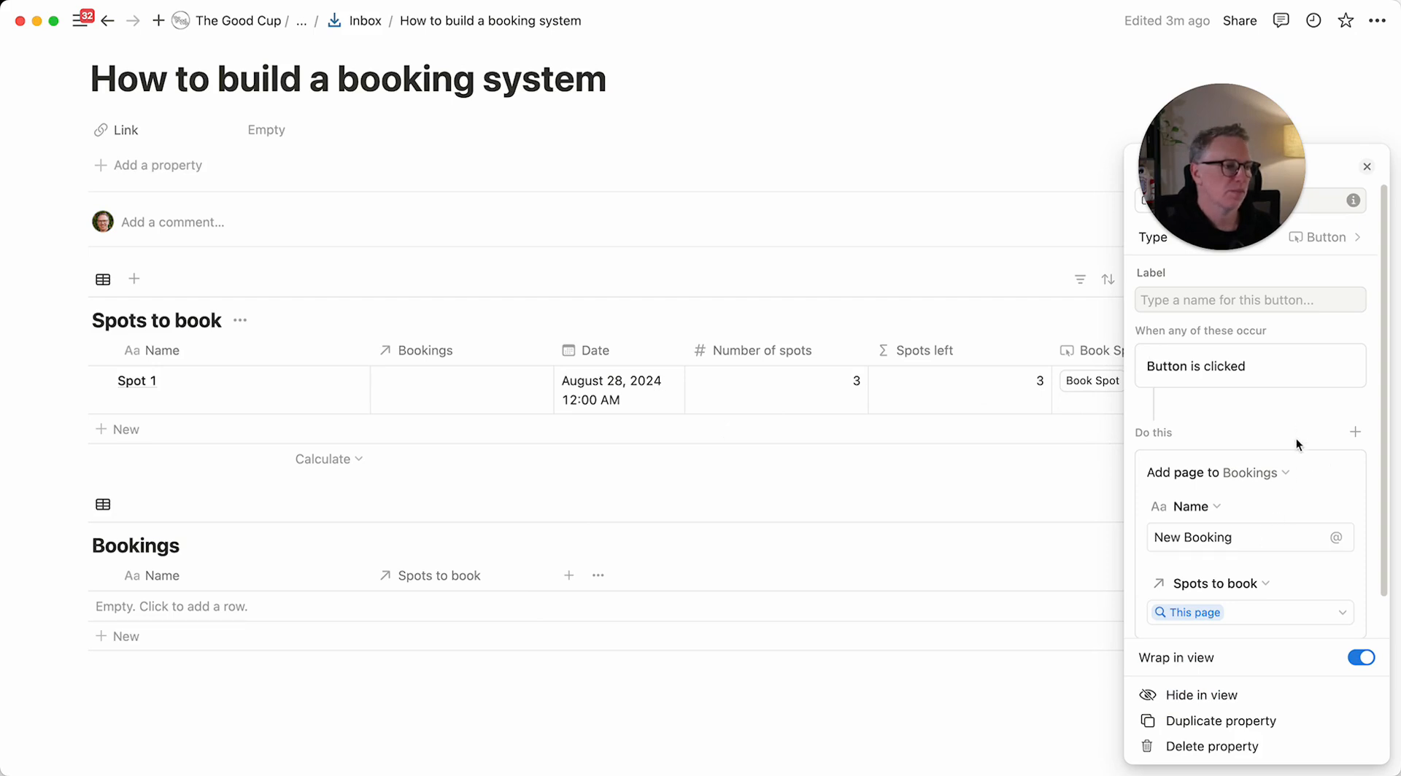
click(1072, 486)
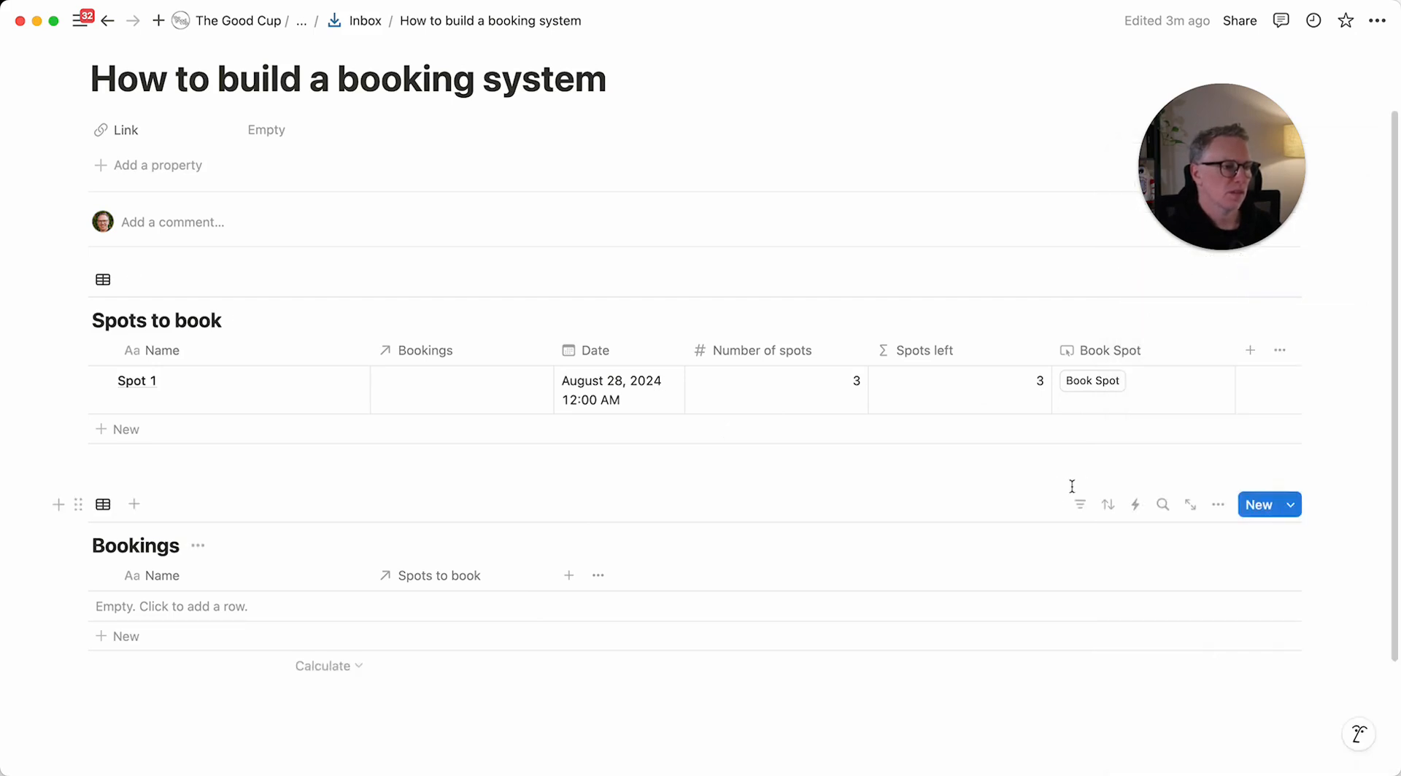
click(1105, 382)
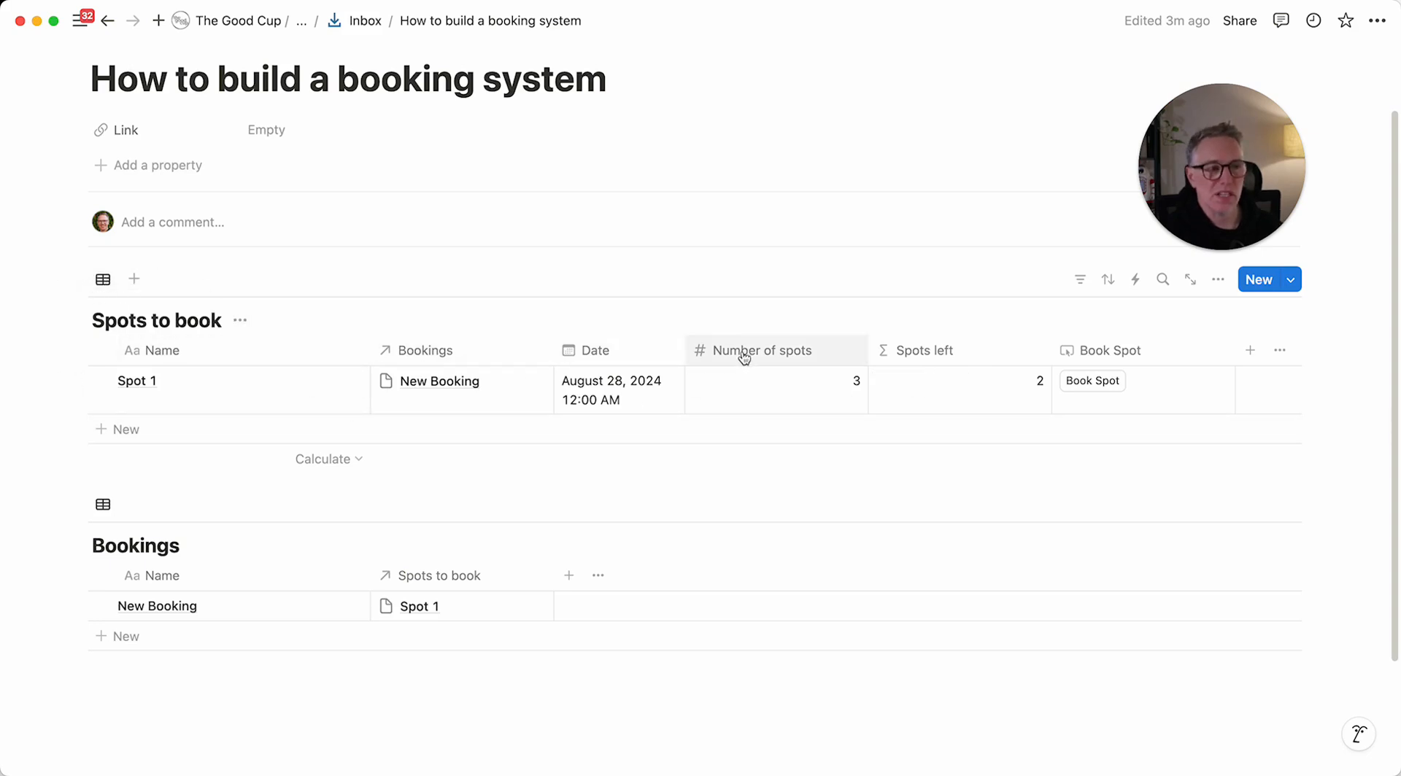
- Change the layout of the Spots to book view to Calendar
click(108, 285)
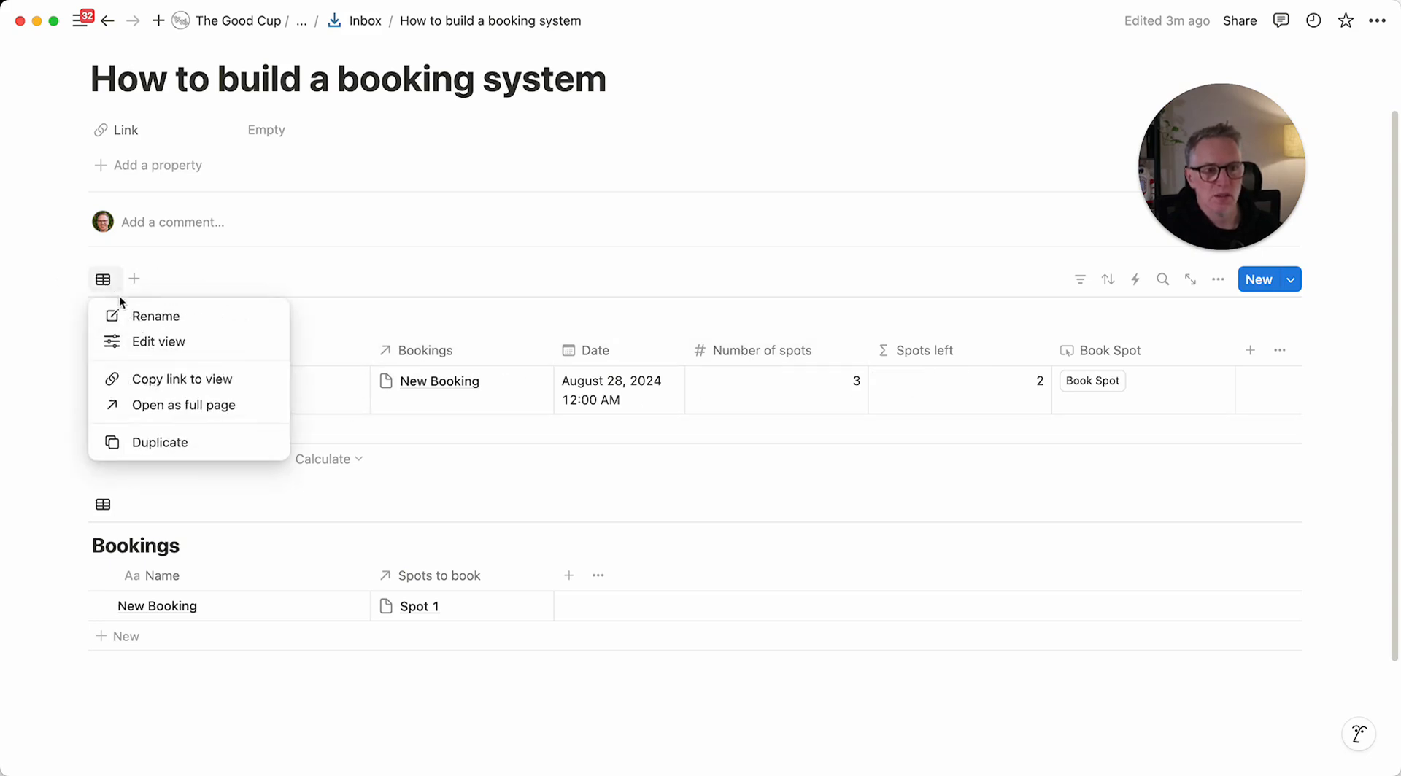
click(757, 275)
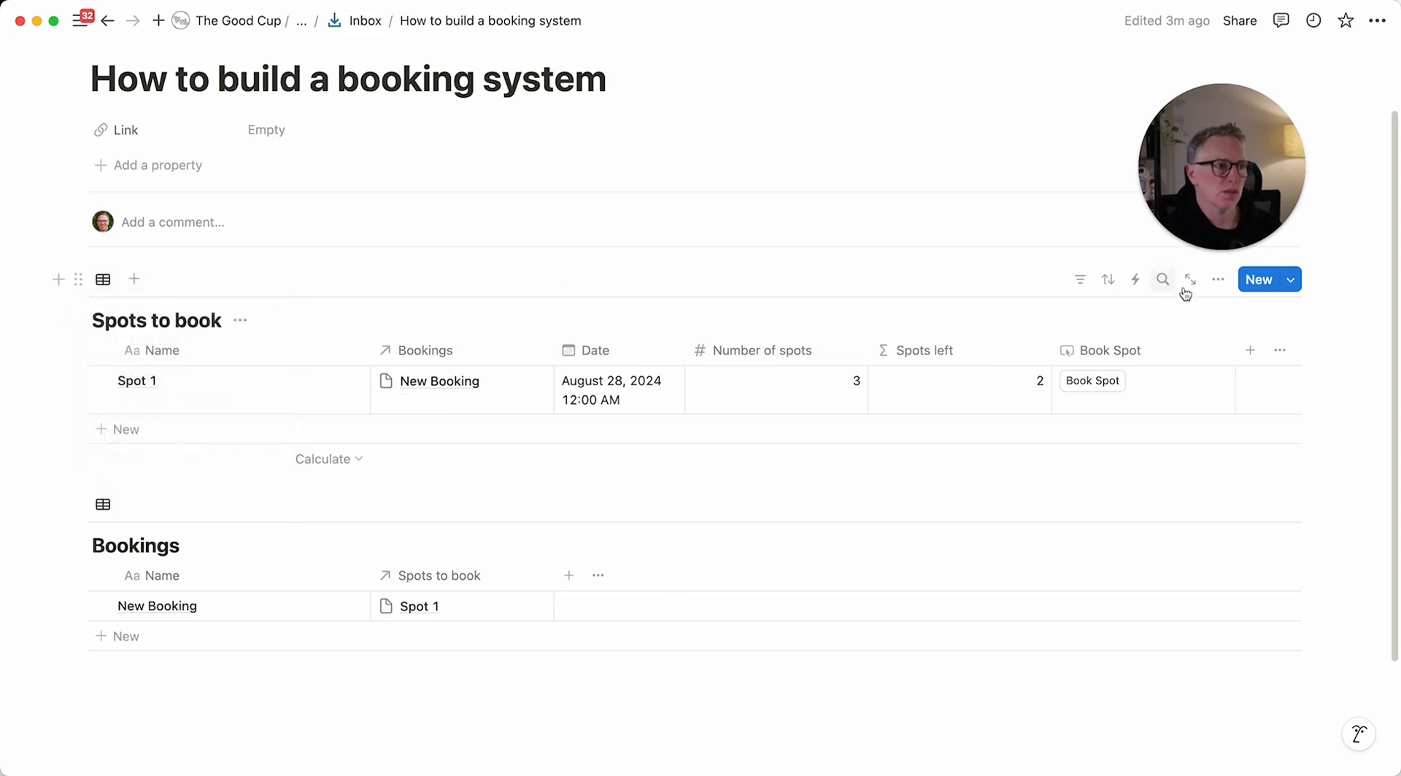
click(1216, 286)
click(1291, 394)
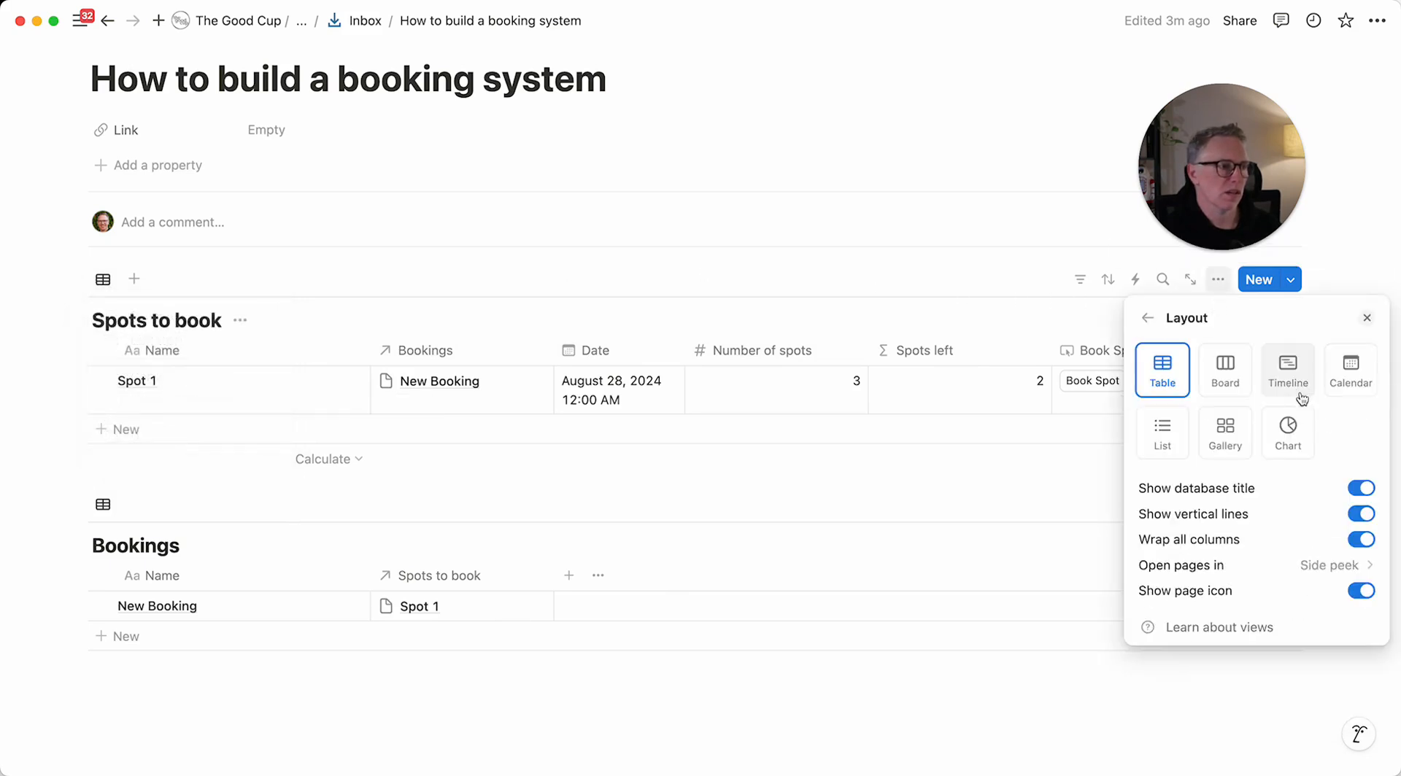
click(1351, 369)
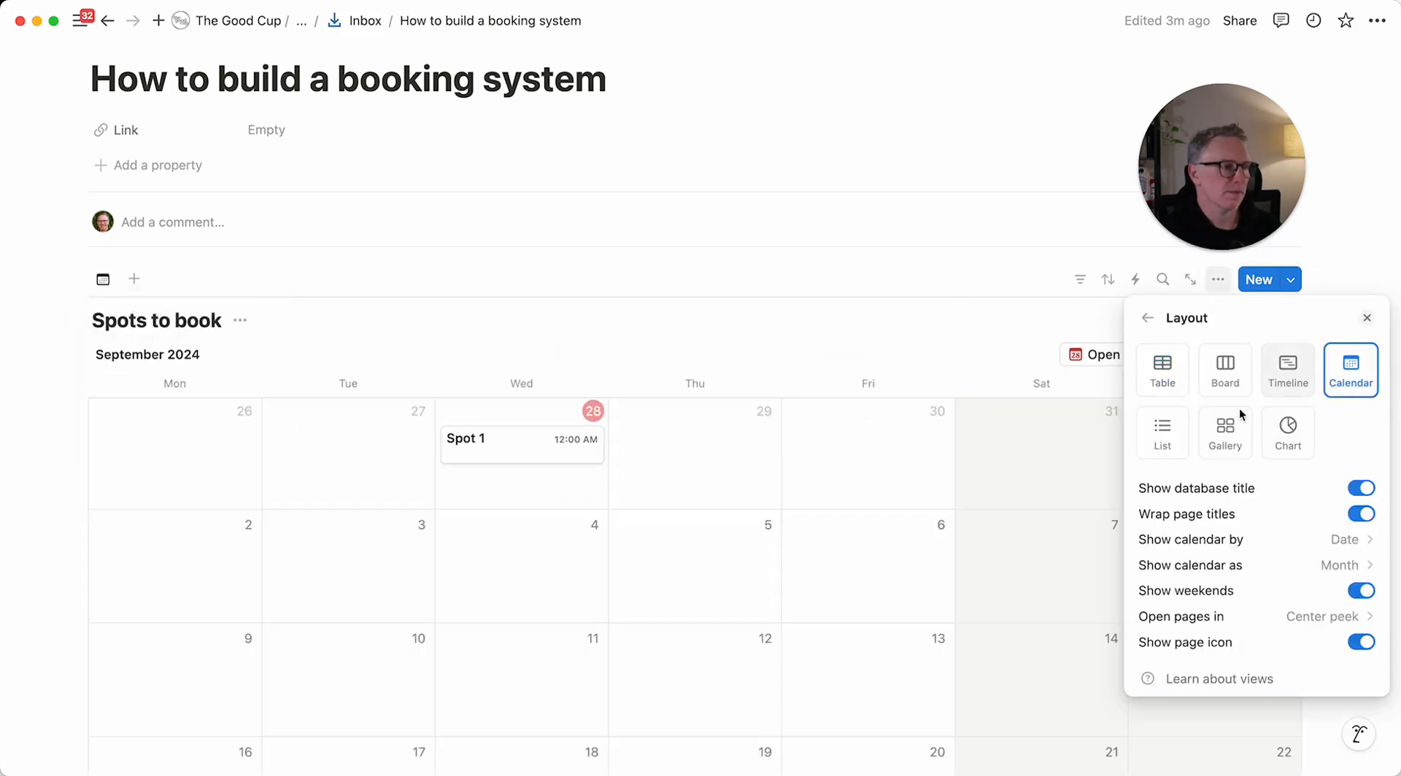
click(634, 361)
- Show the Spots left and Book Spot properties on the Spots to book calendar's cards
click(1218, 279)
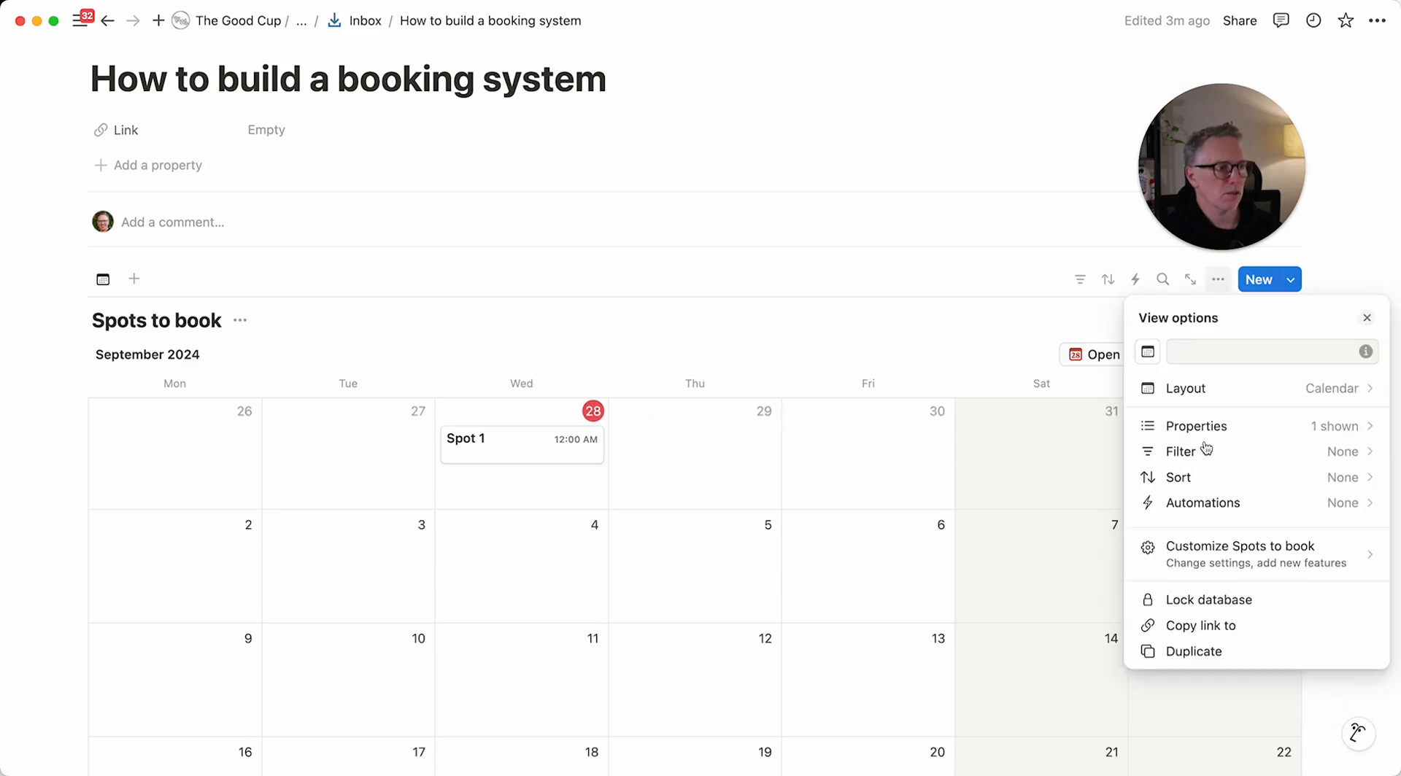
click(1317, 430)
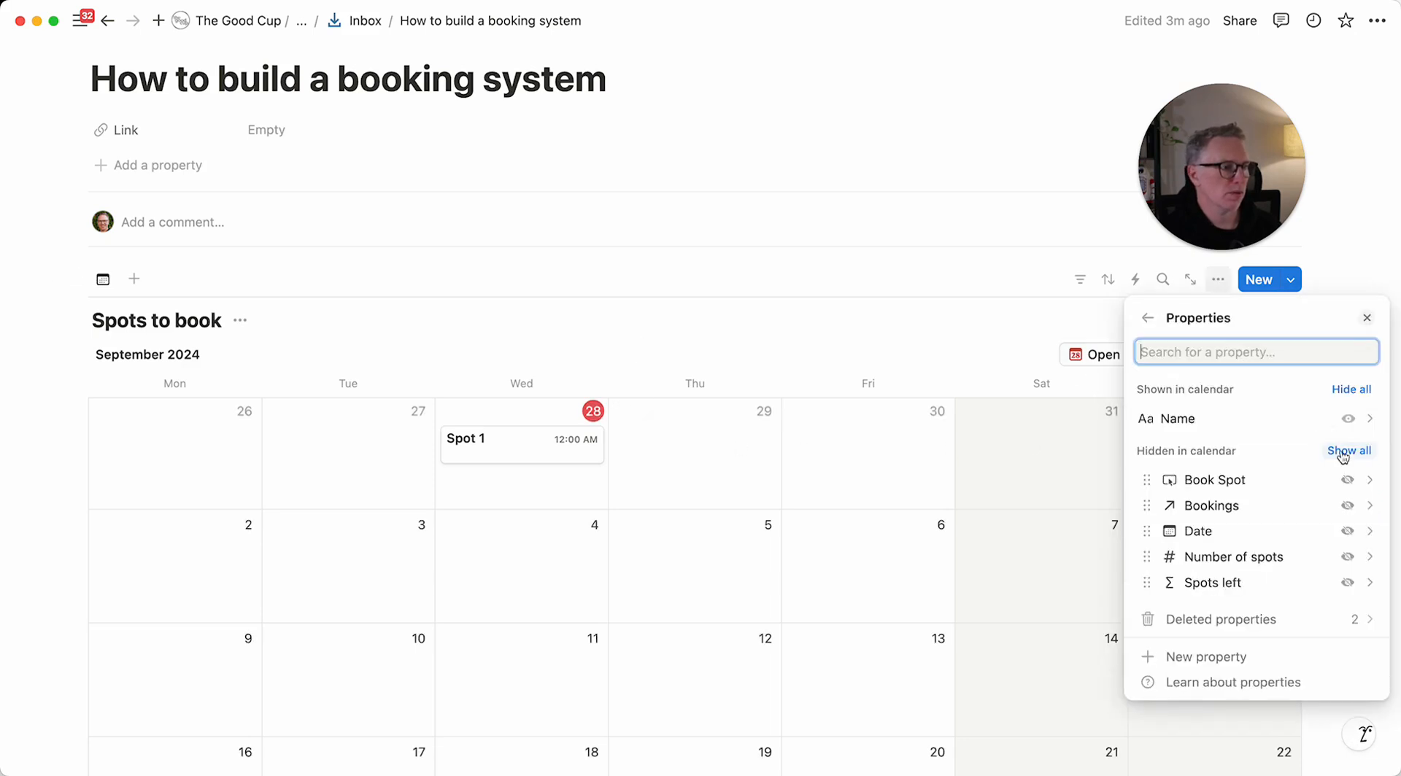
click(1348, 584)
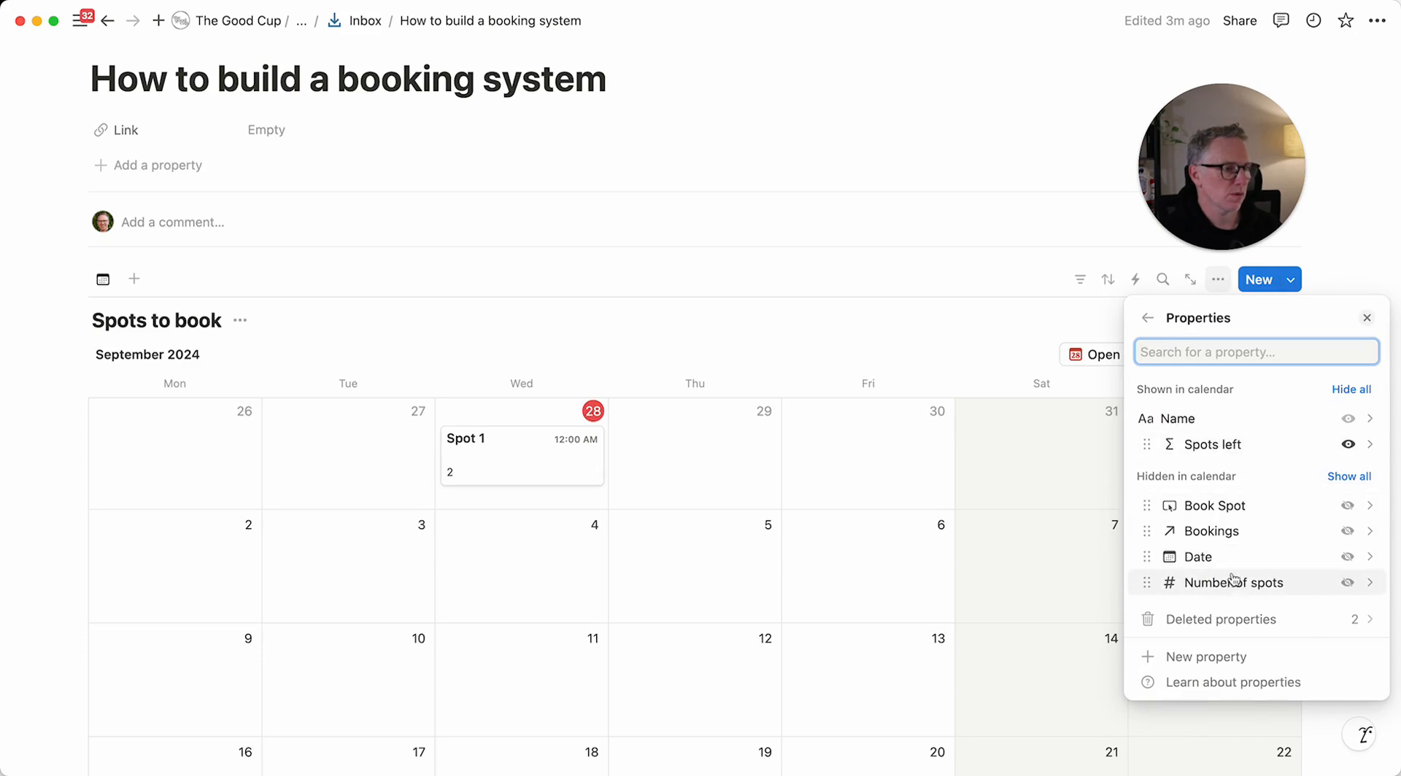
click(1347, 505)
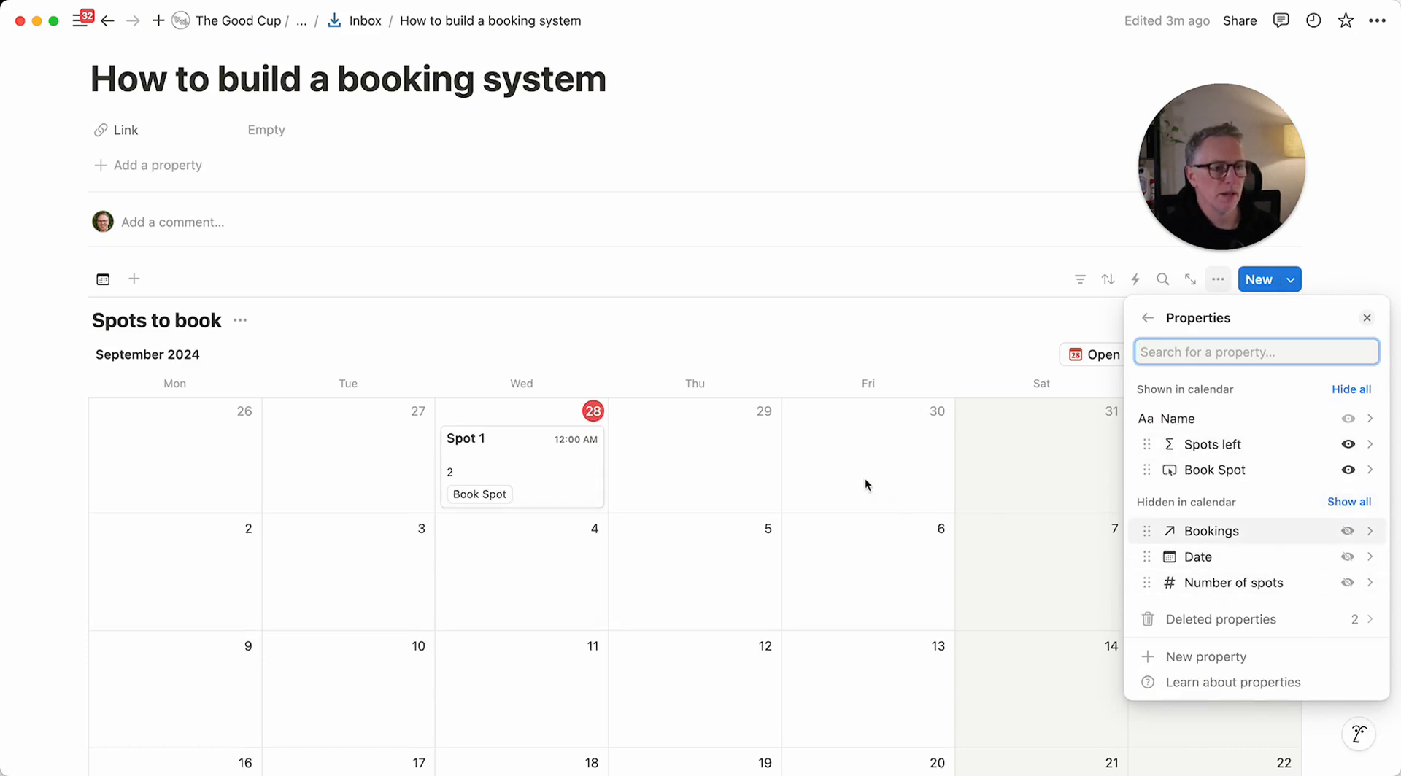
click(852, 320)
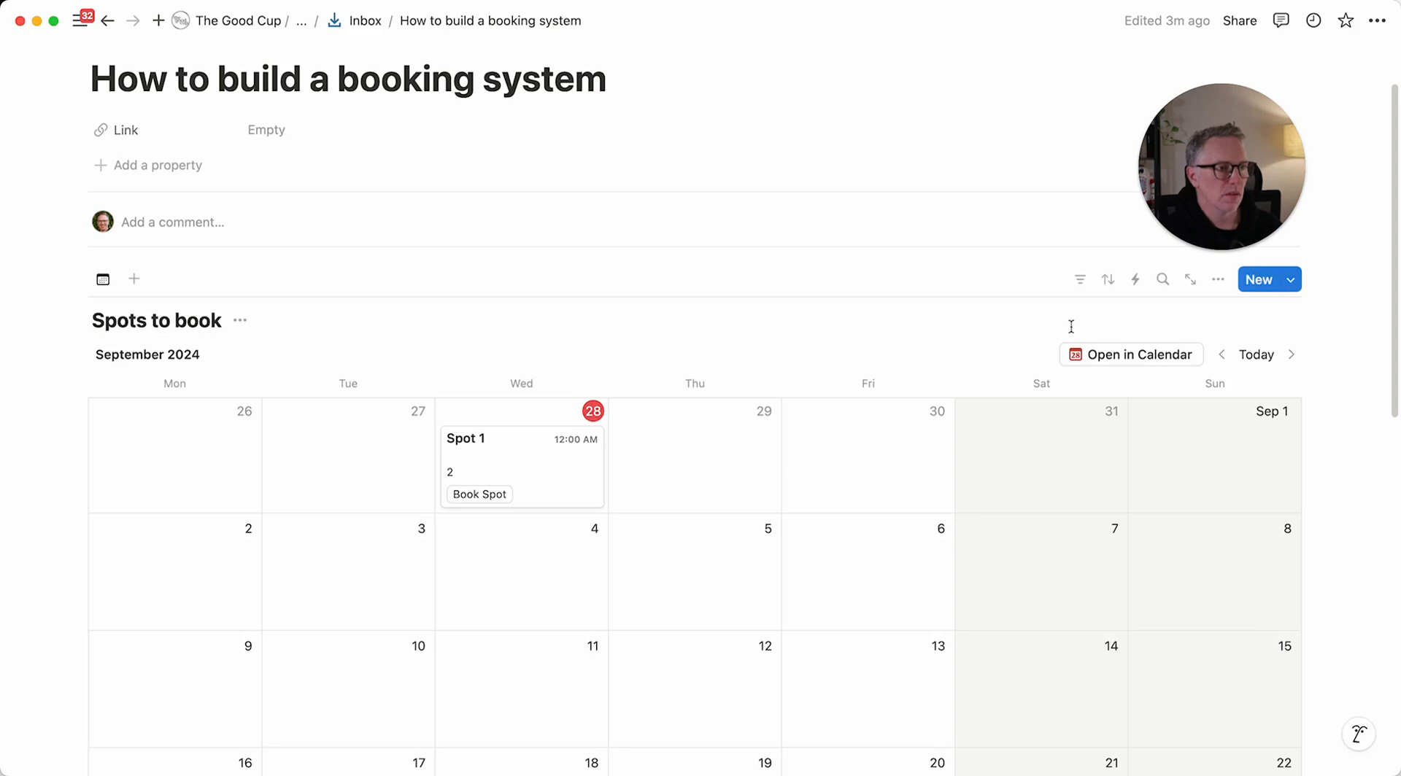
- Filter the Spots to book calendar to Spots left > 0 and save the filter for everyone
click(1086, 285)
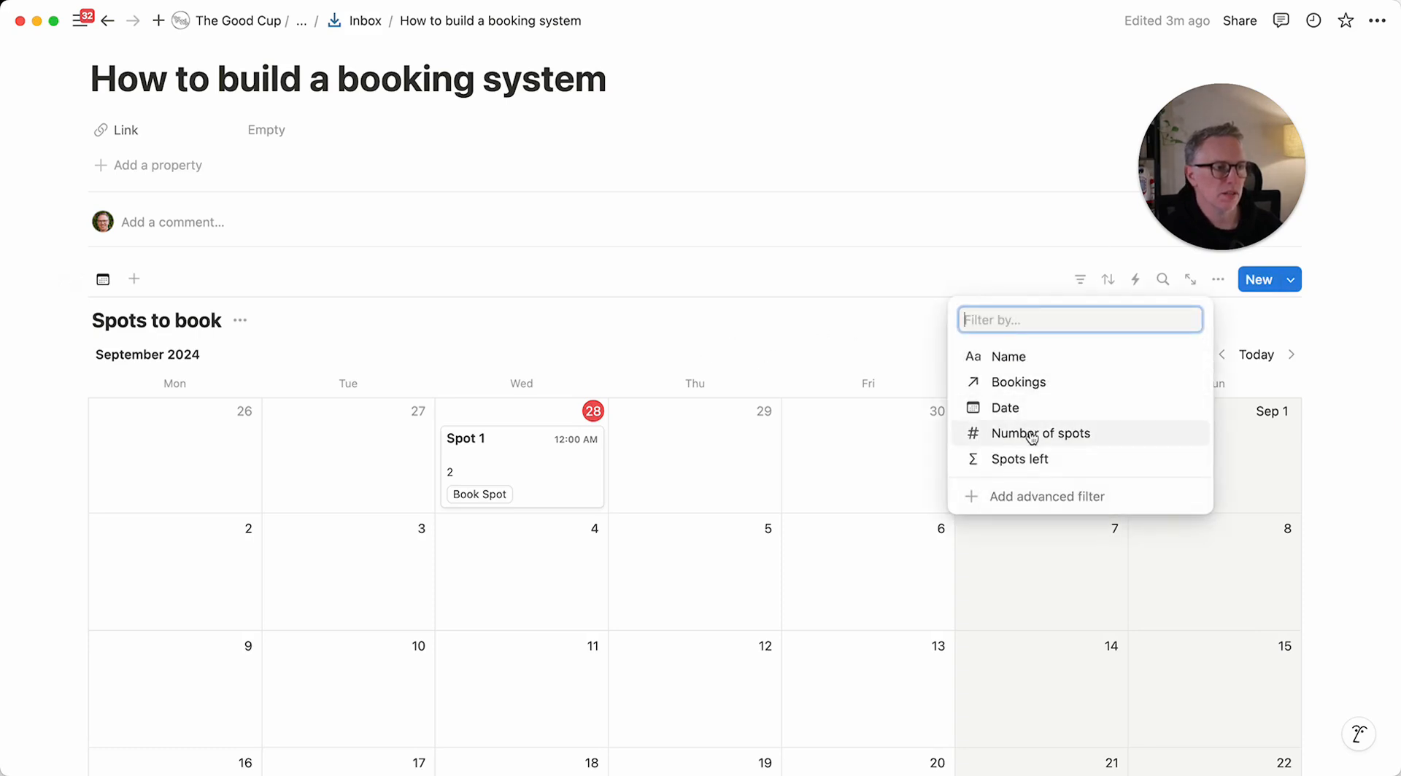
click(1032, 459)
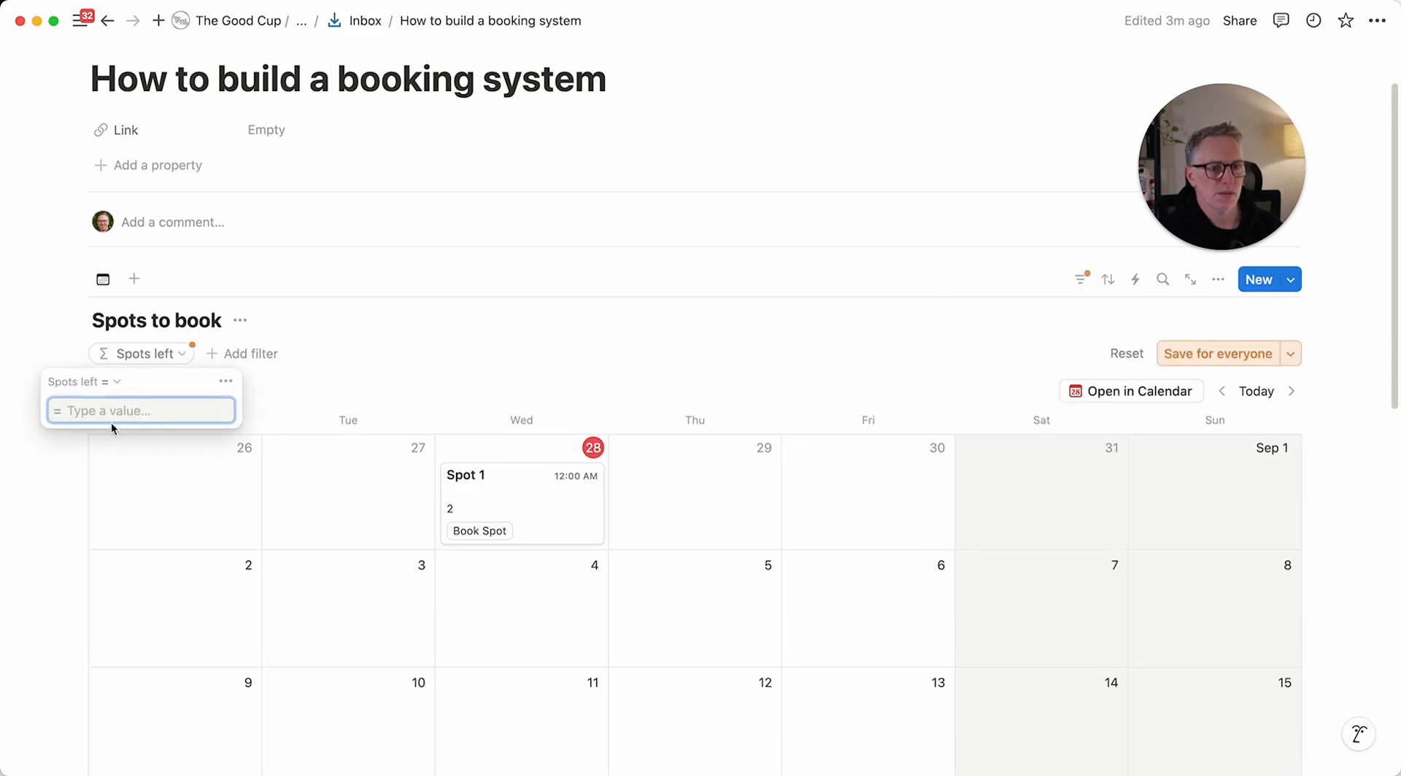
click(102, 382)
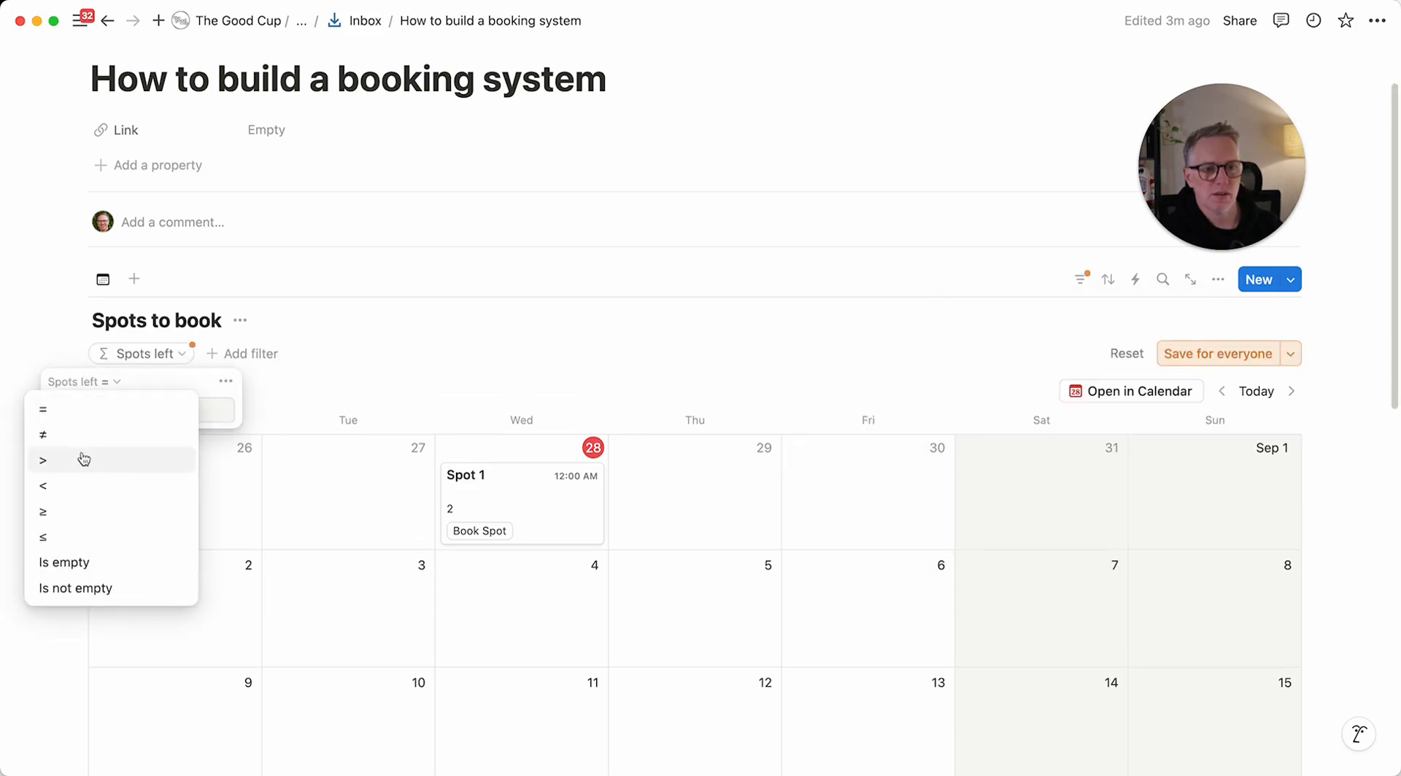
click(84, 458)
text(0)
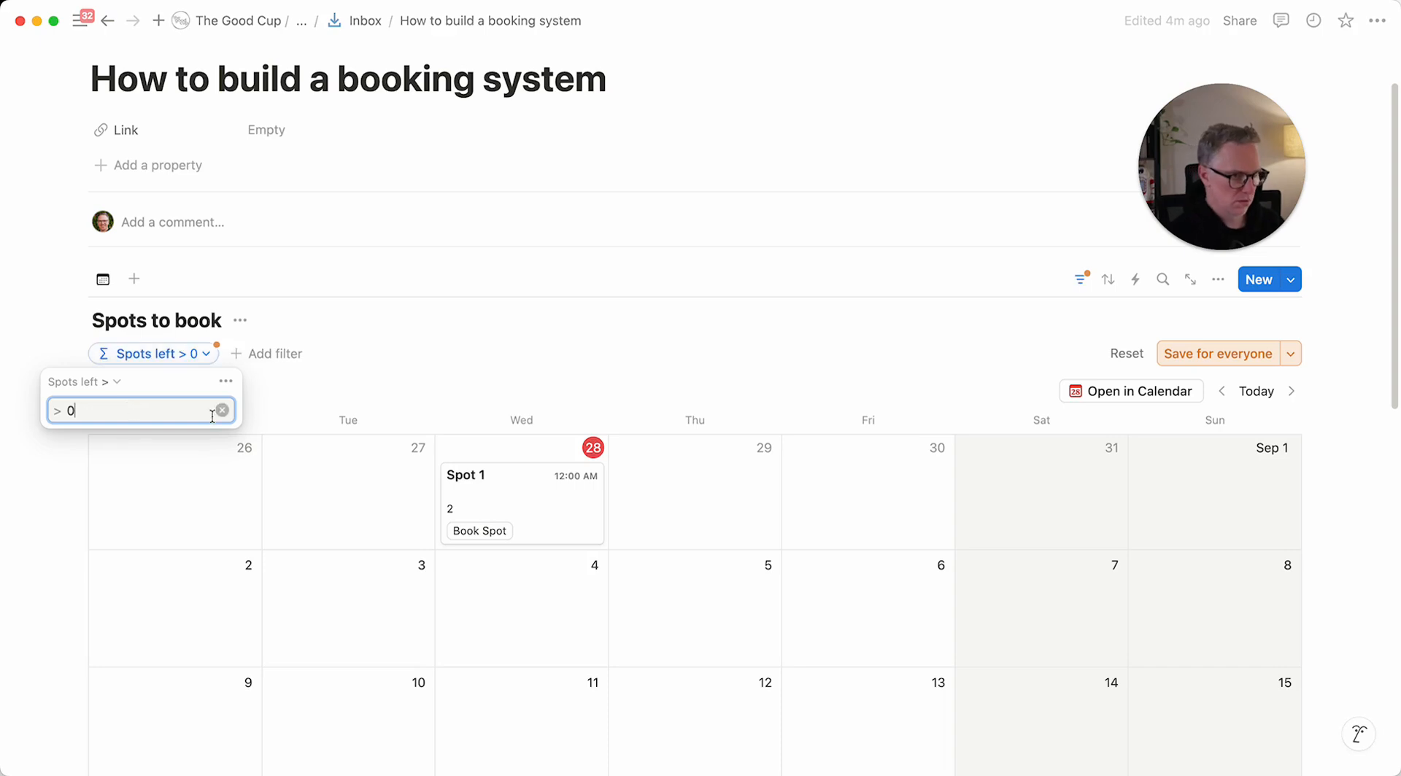
click(1230, 356)
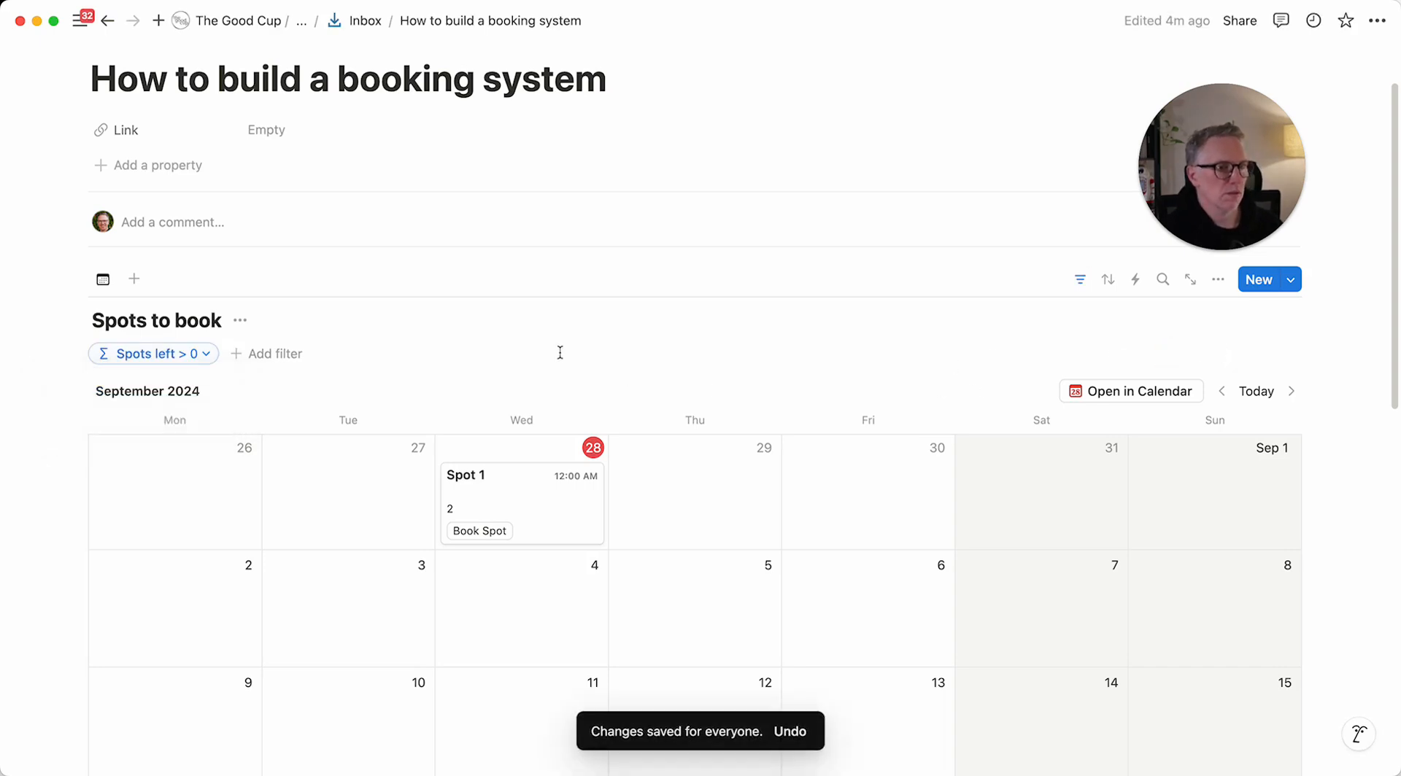
- Run the Book Spot button twice on Spot 1's card in the filtered calendar
click(483, 535)
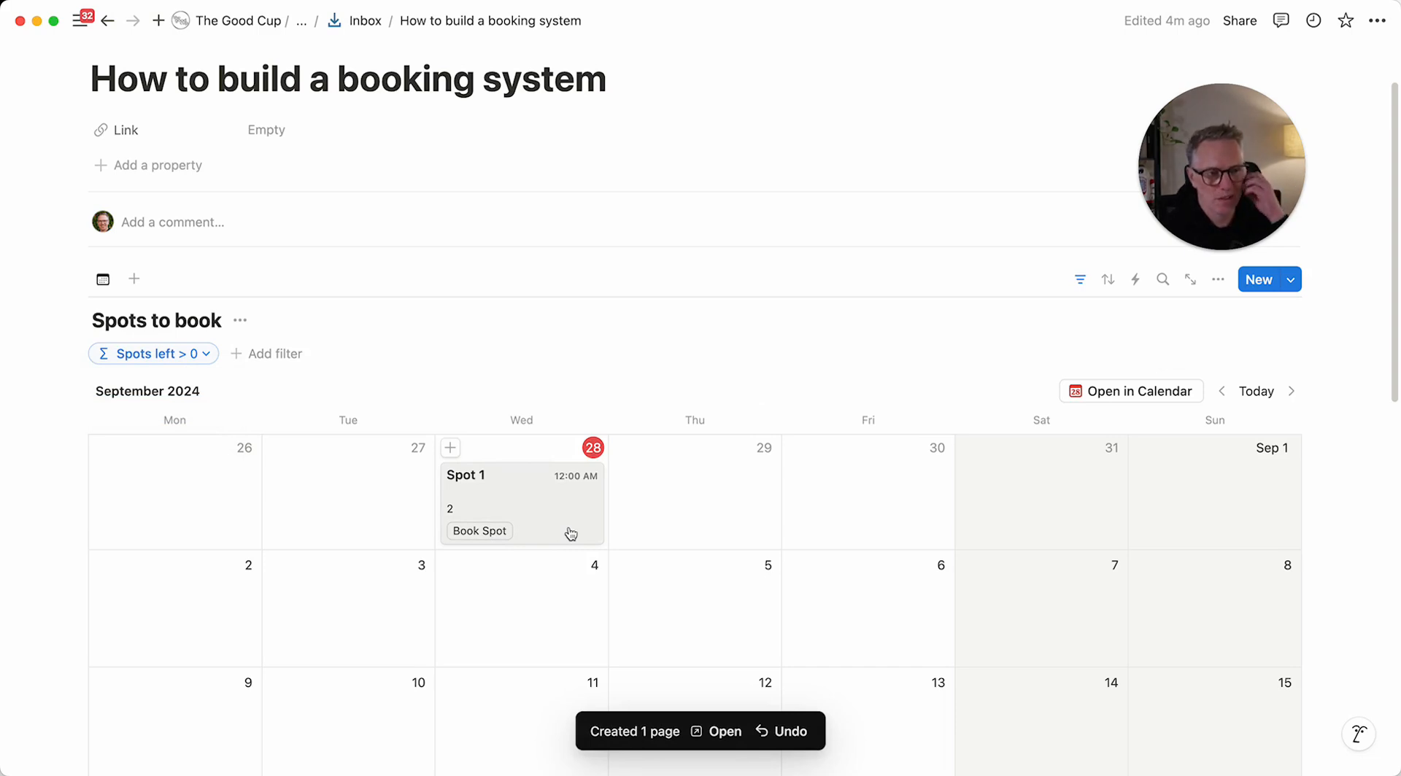
click(477, 535)
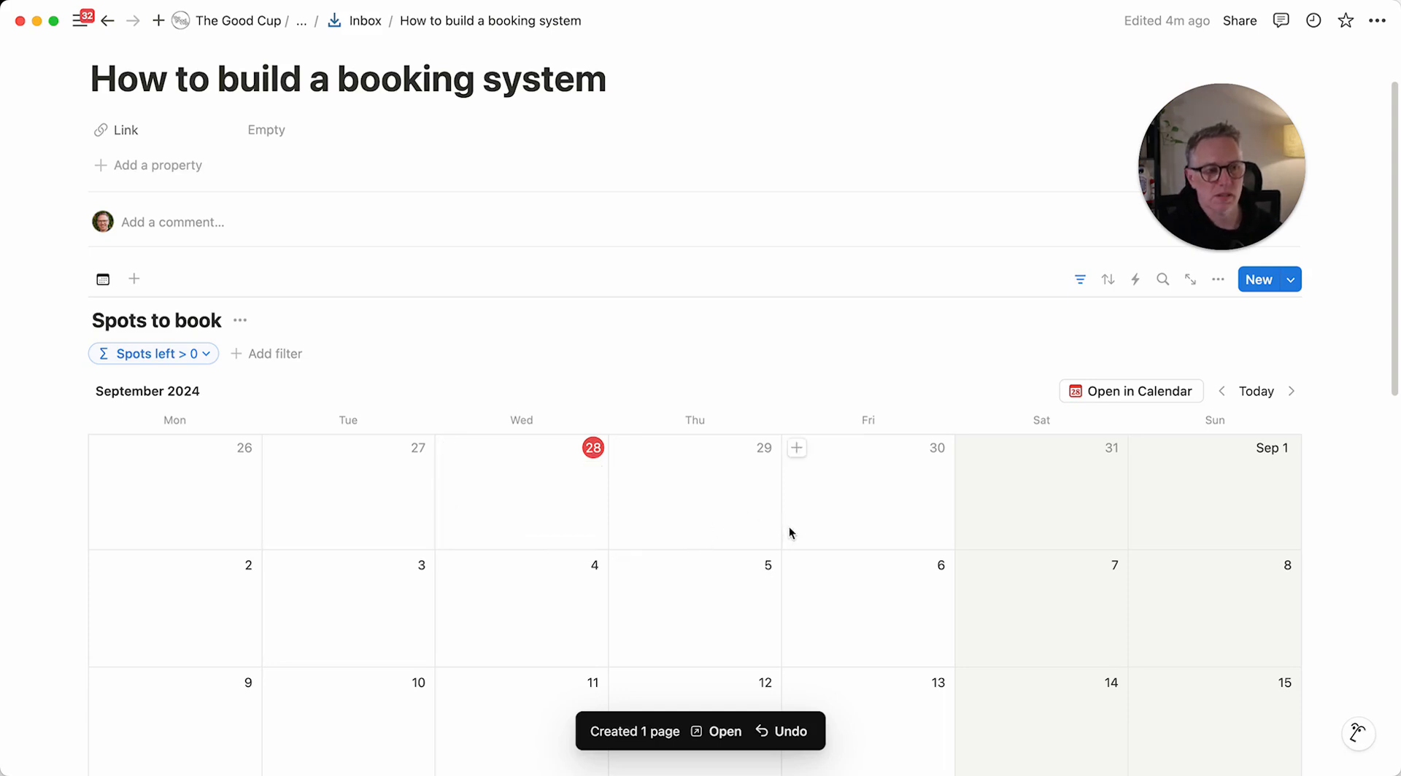
- Add a page named "New Spot" on September 5, 2024 with Number of spots 3, and run its Book Spot button once
scroll(784, 527, down, 3)
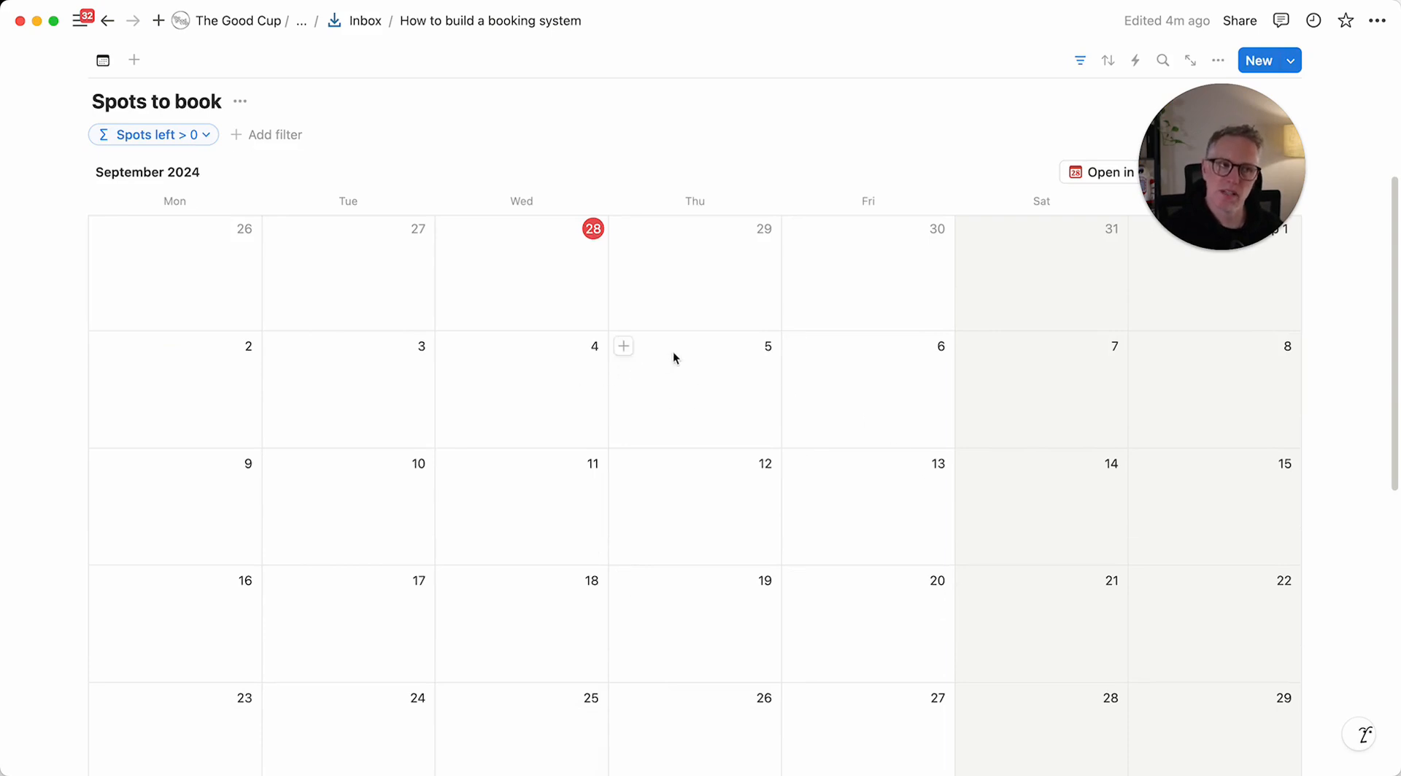
click(624, 347)
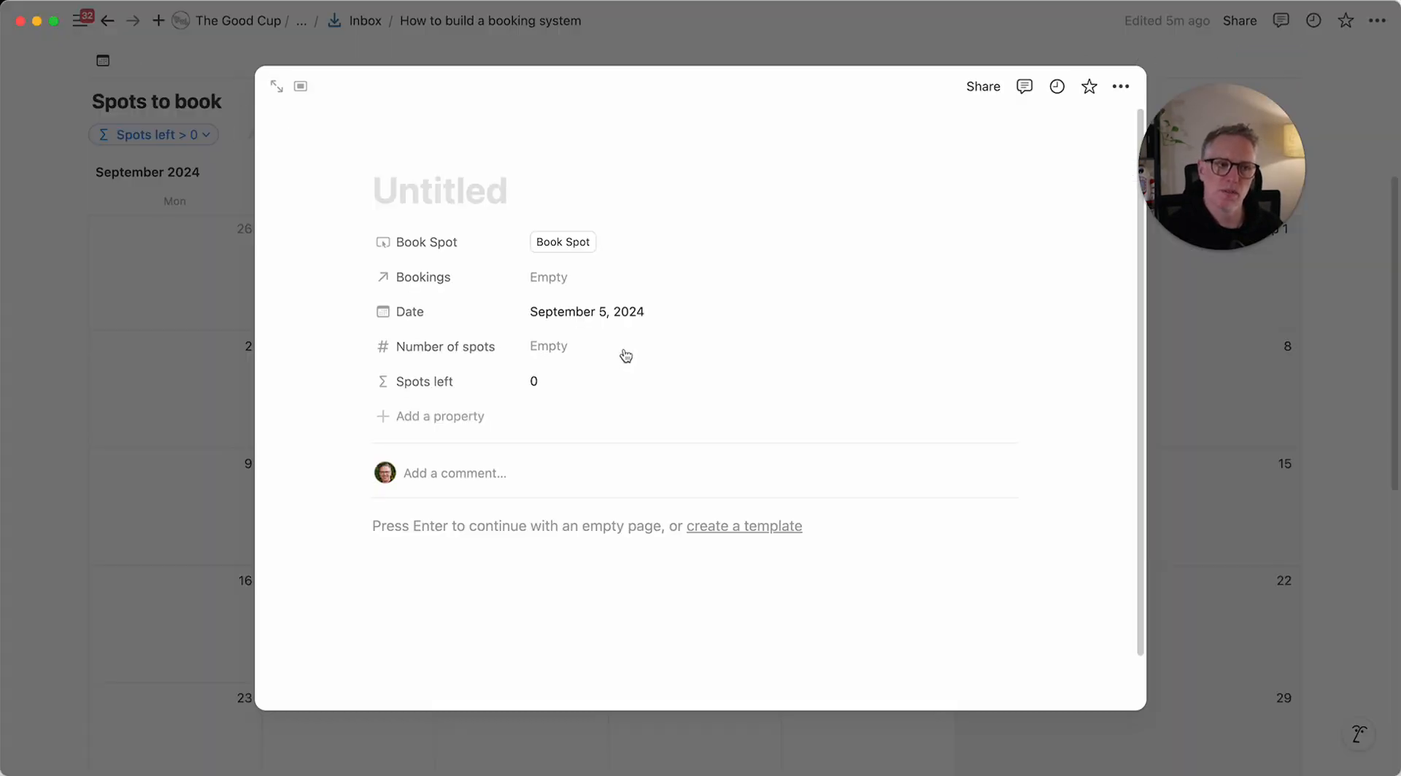
text(New)
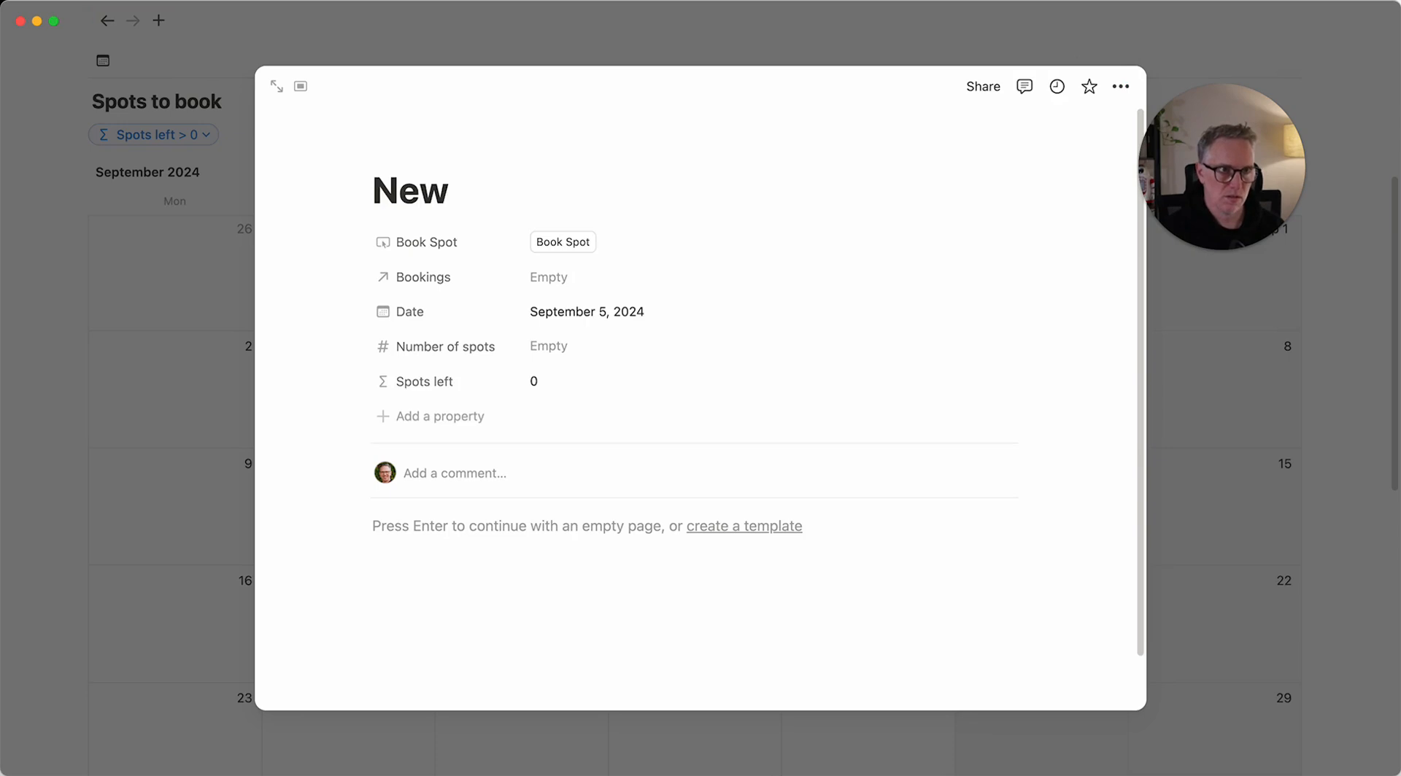
text( Spot)
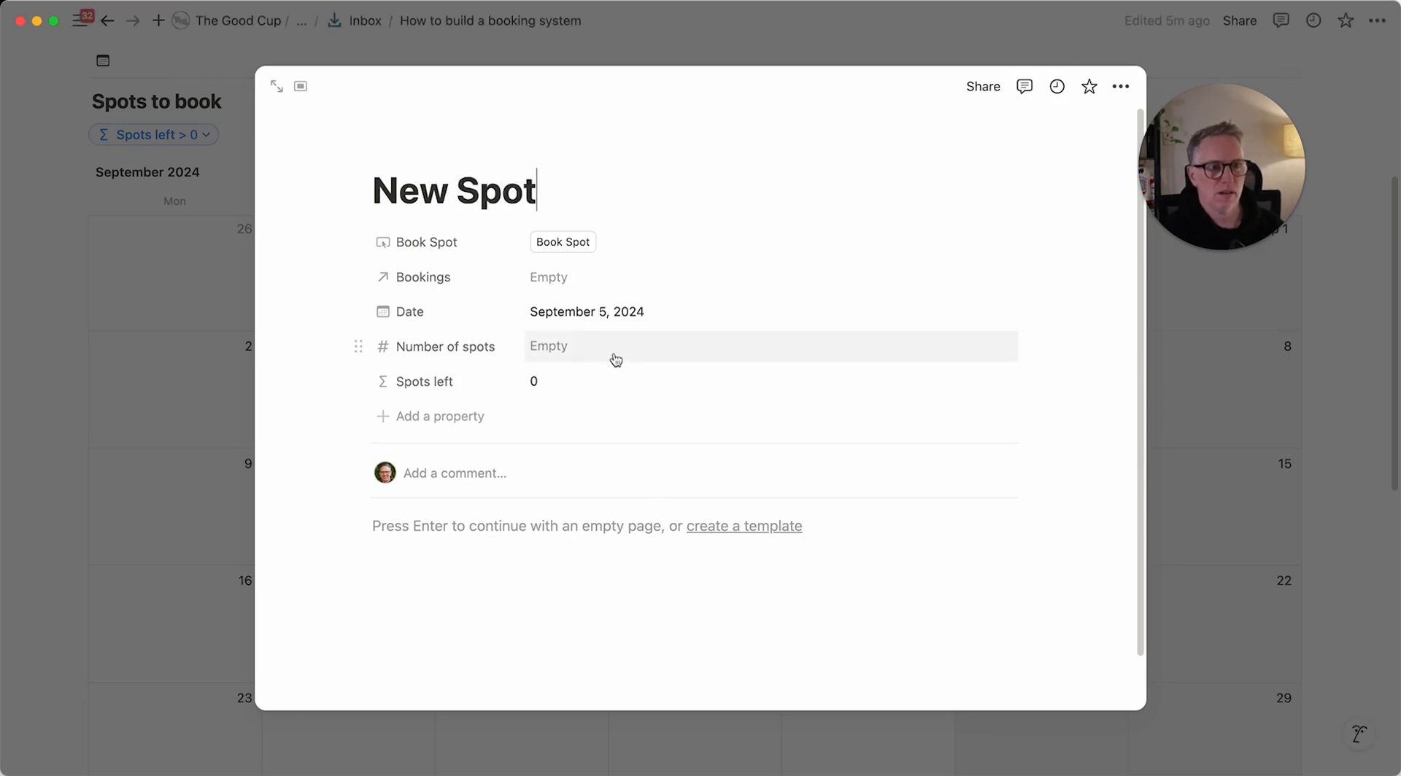
click(619, 350)
text(3)
key(Return)
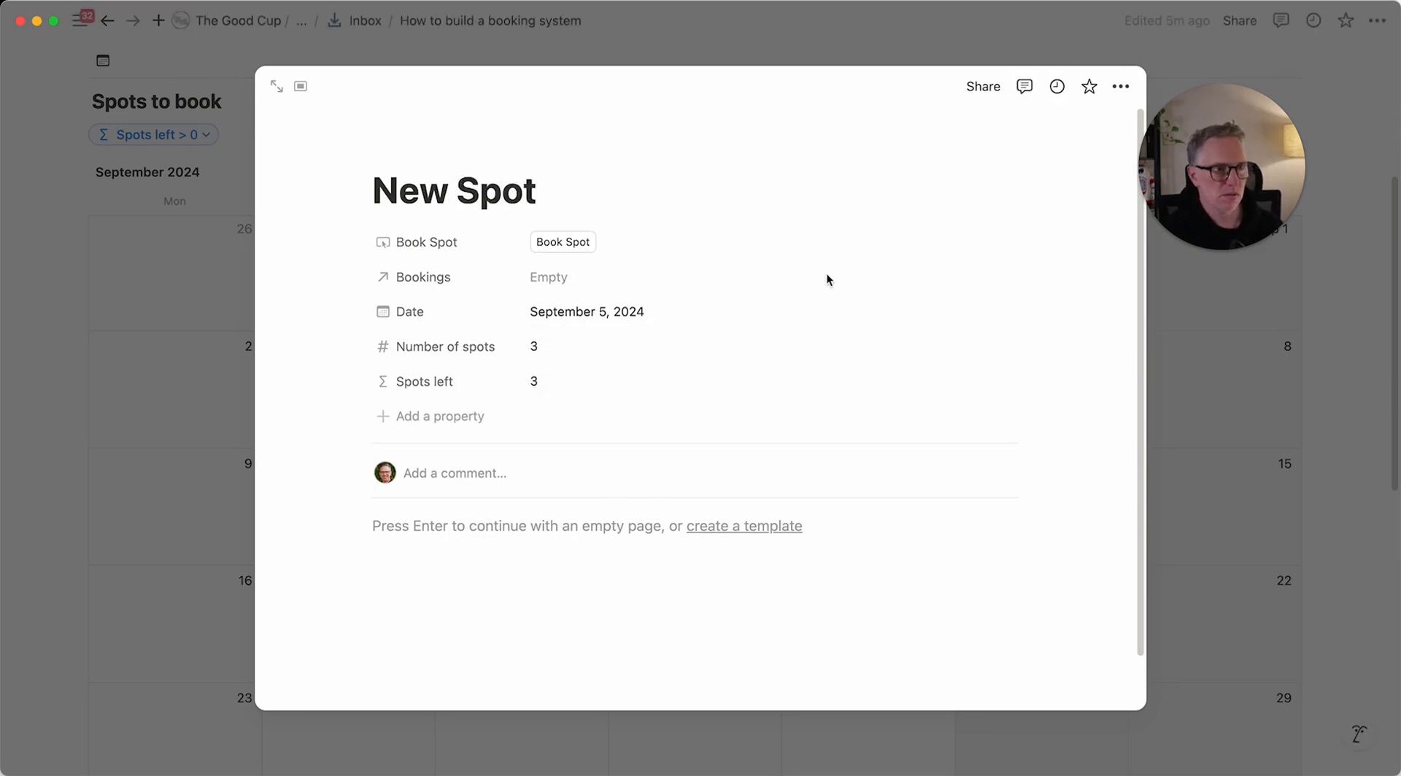
click(1282, 370)
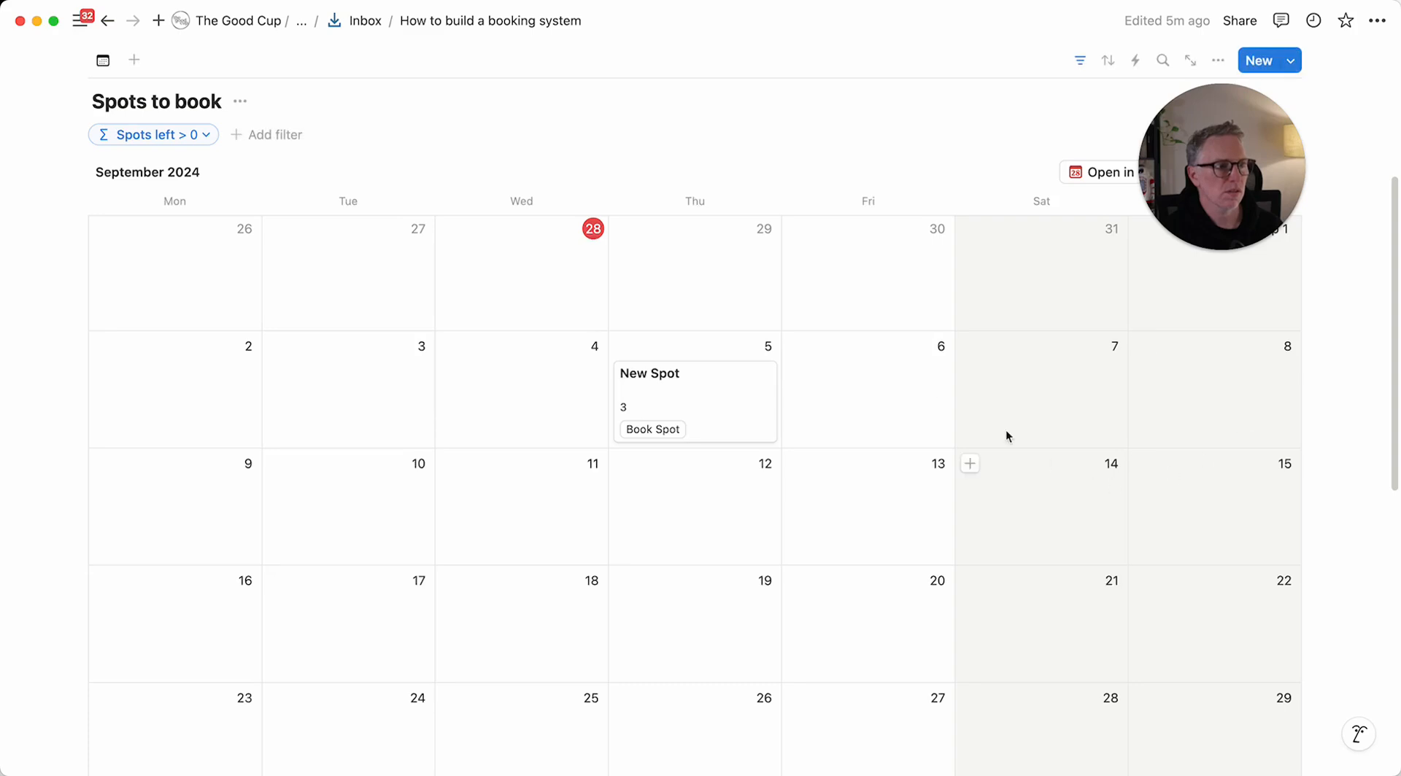
click(665, 430)
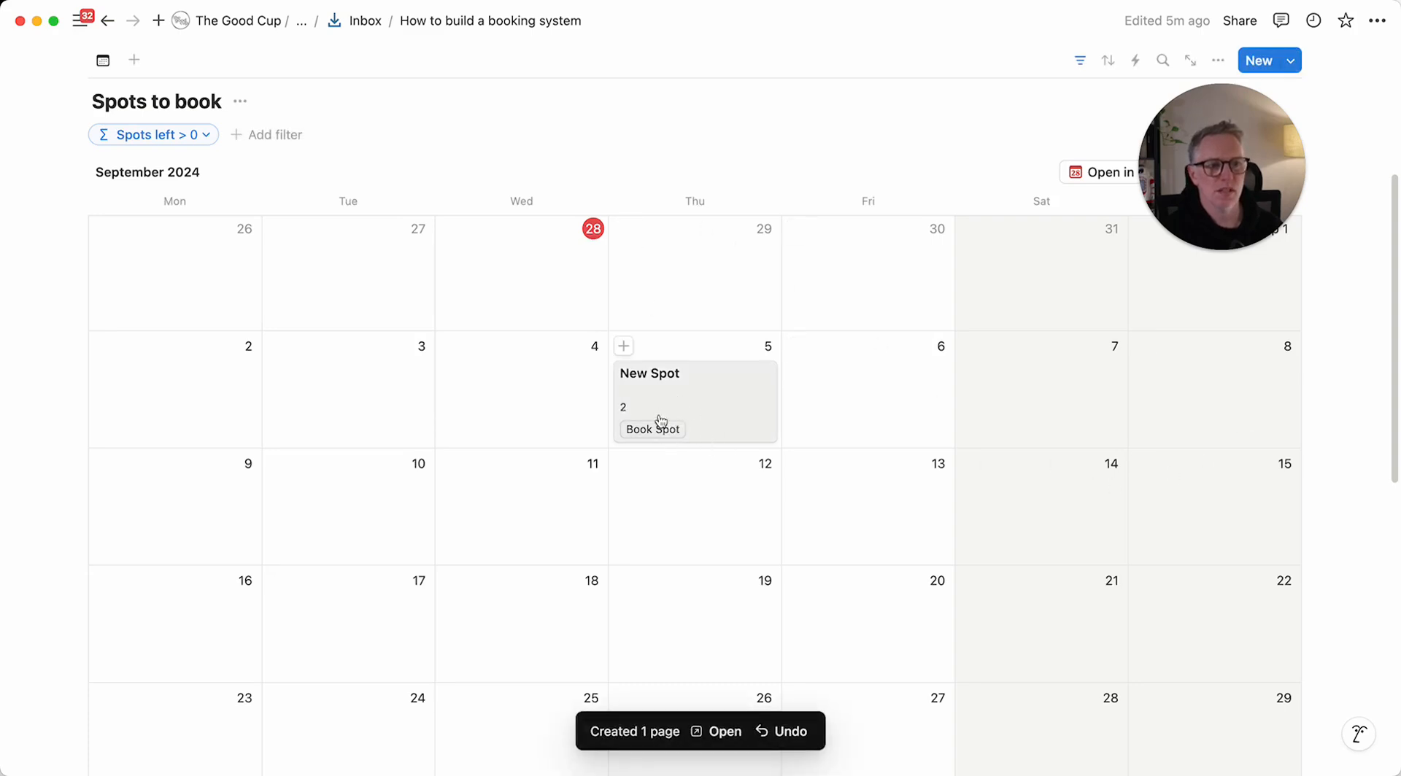